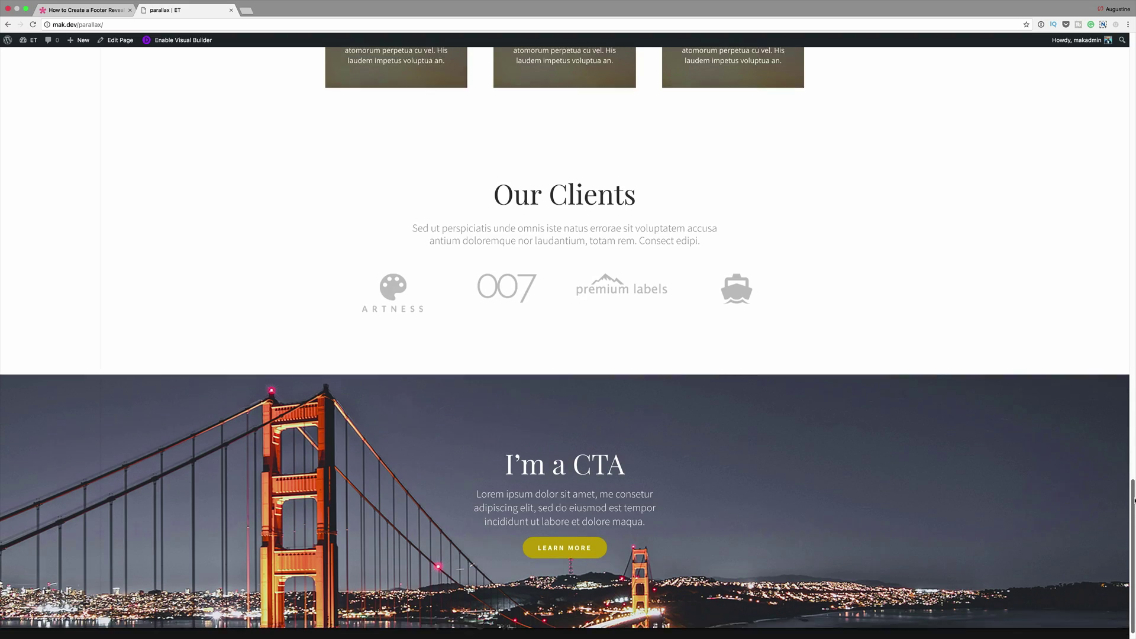
Scroll the home page down to the Blog posts and the footer with social links
scroll(565, 331, "down", 1)
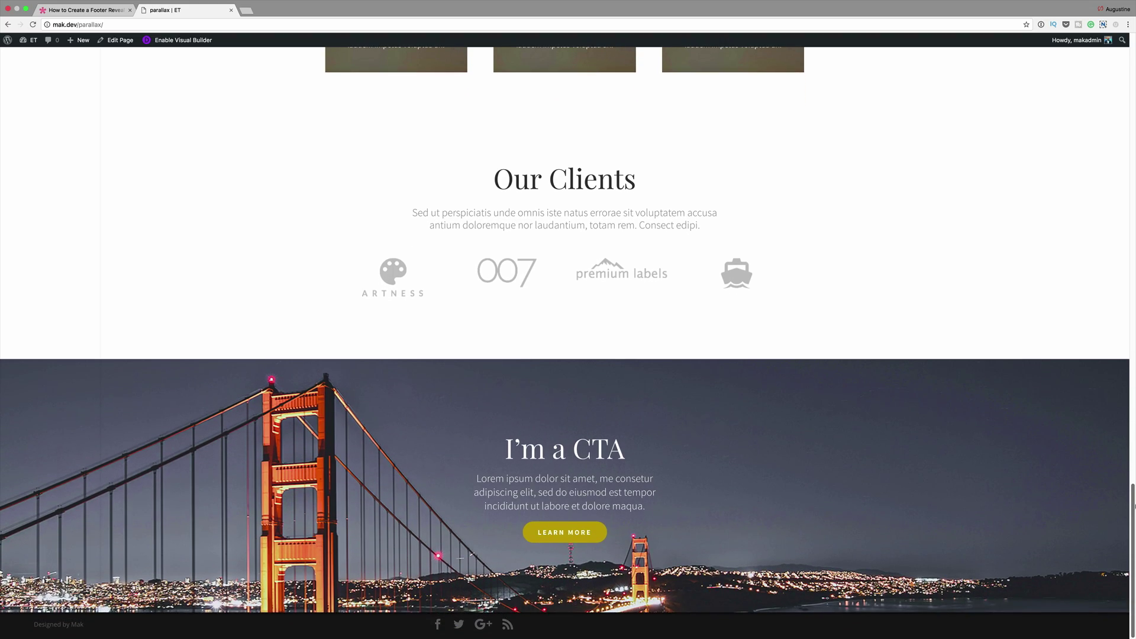
scroll(564, 332, "up", 2)
scroll(565, 332, "down", 1)
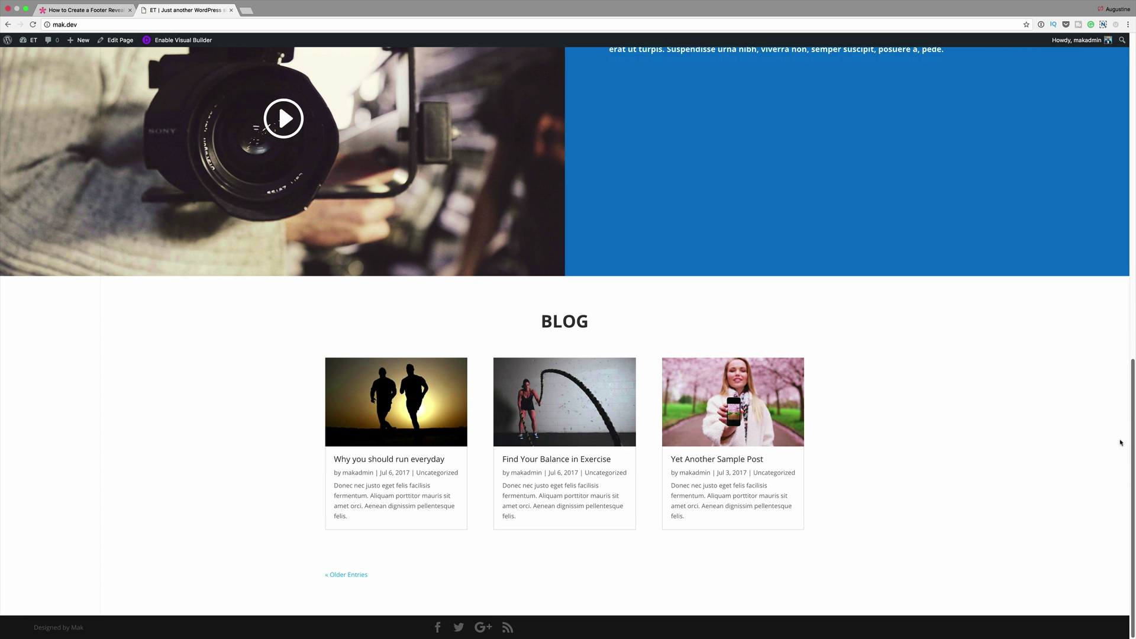
Go to the admin dashboard and launch the Divi Theme Customizer
left_click(1126, 437)
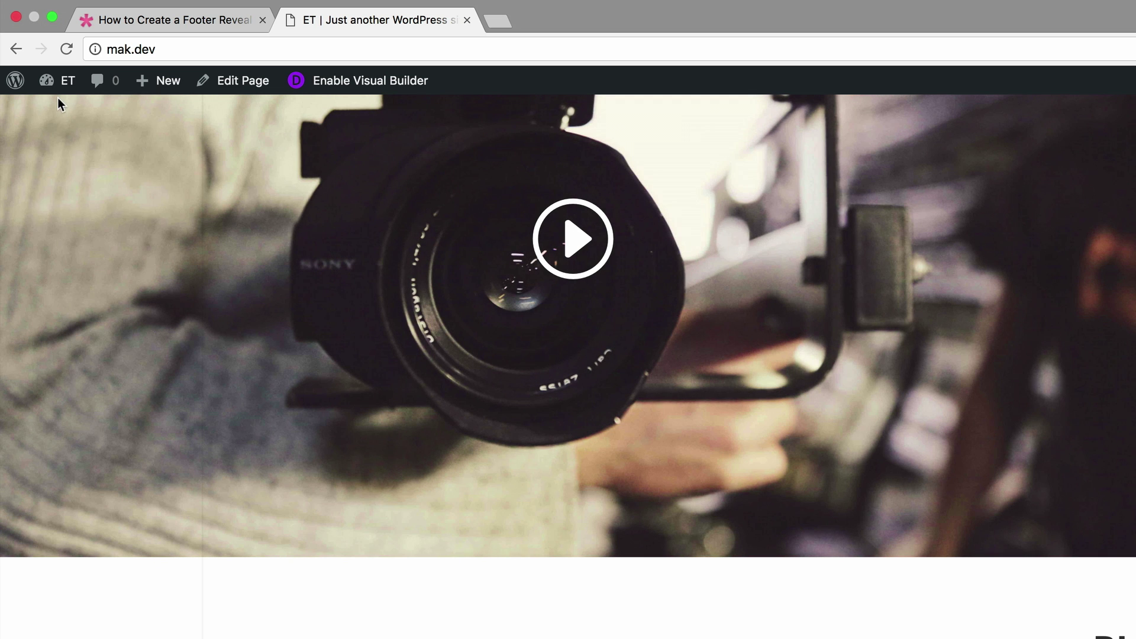
mouse_move(58, 86)
left_click(68, 114)
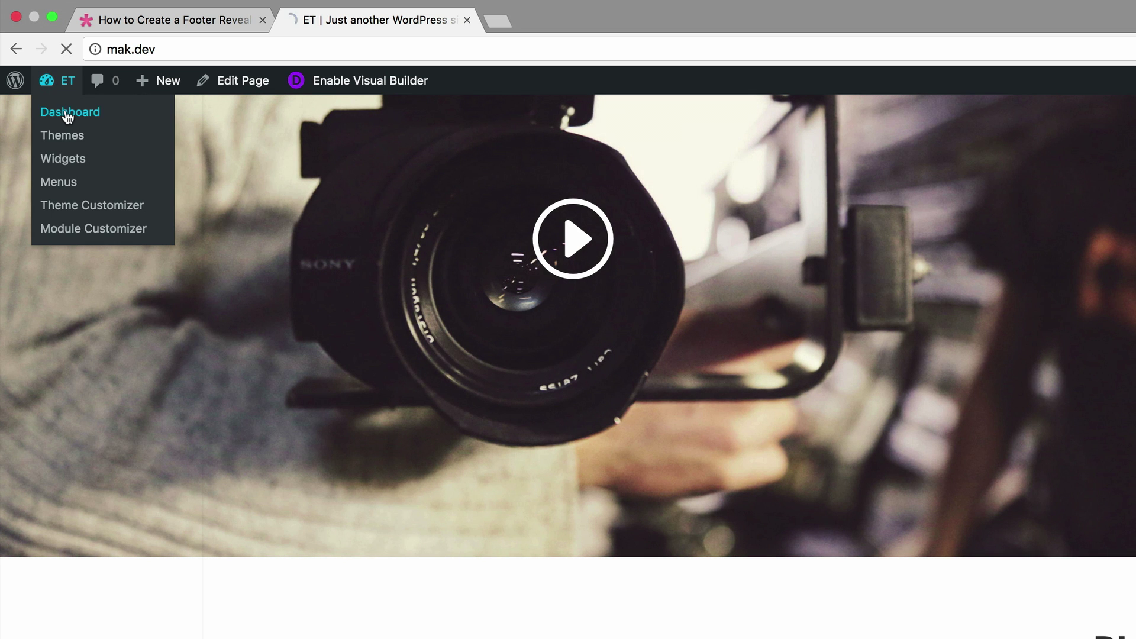
mouse_move(85, 406)
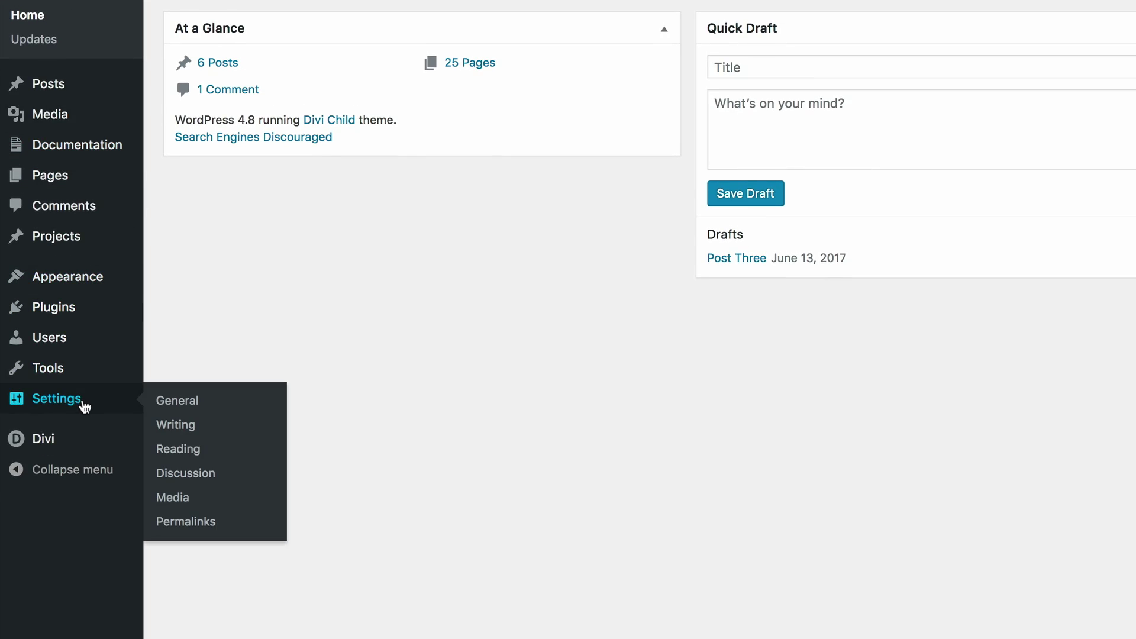
mouse_move(30, 447)
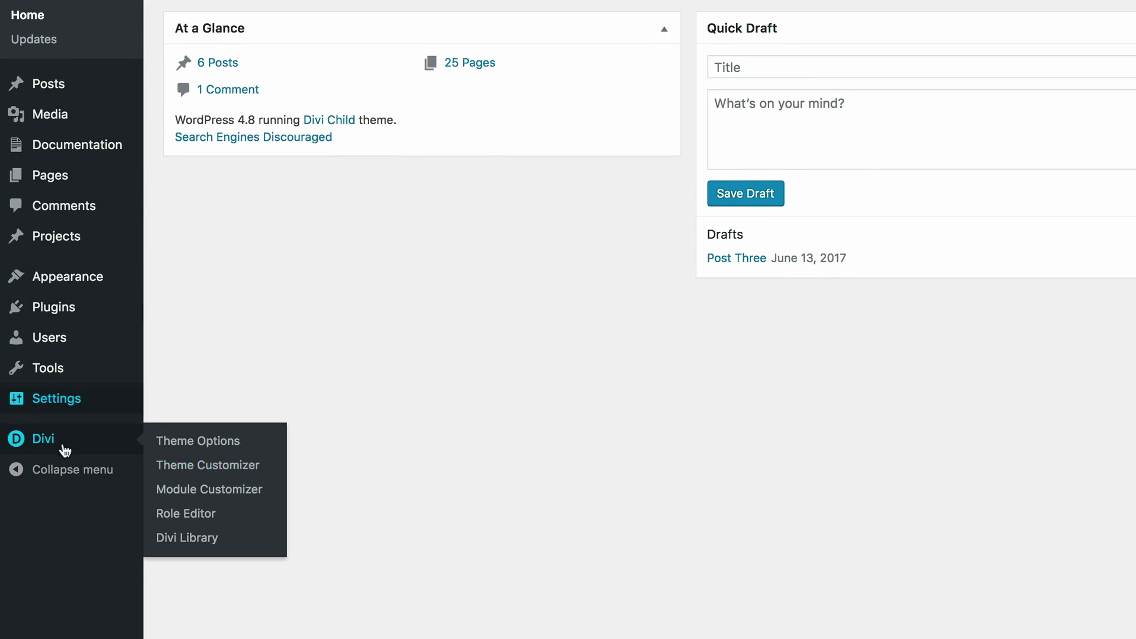
left_click(171, 468)
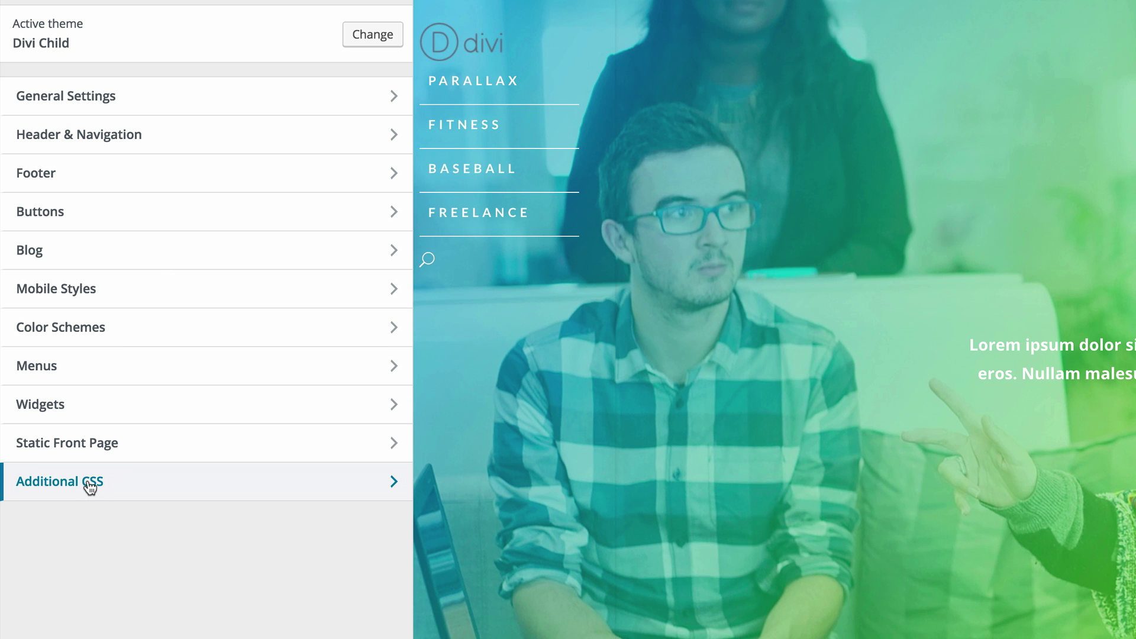
In Additional CSS, scroll to the end and select the #main-content and #main-footer rules
left_click(90, 485)
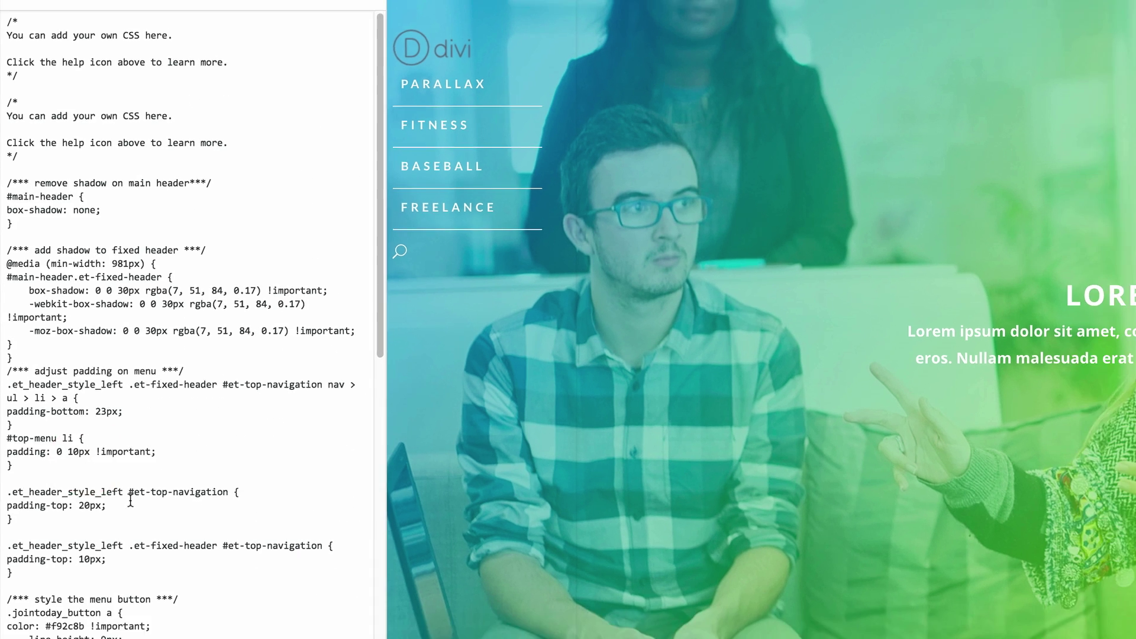
scroll(130, 501, "down", 15)
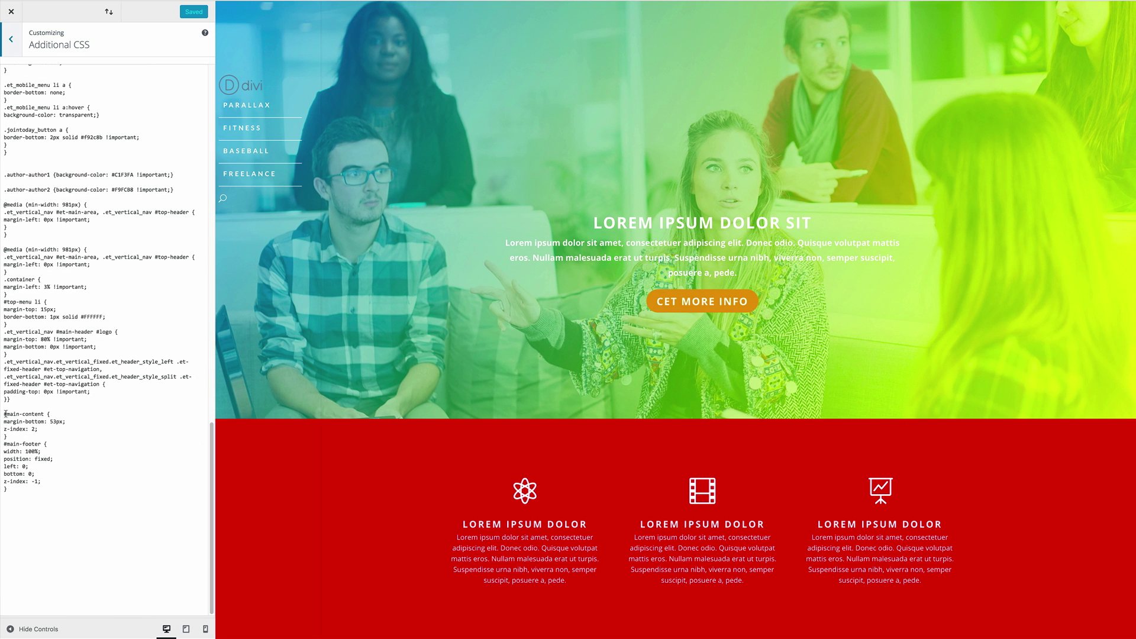
left_click_drag(4, 413, 28, 509)
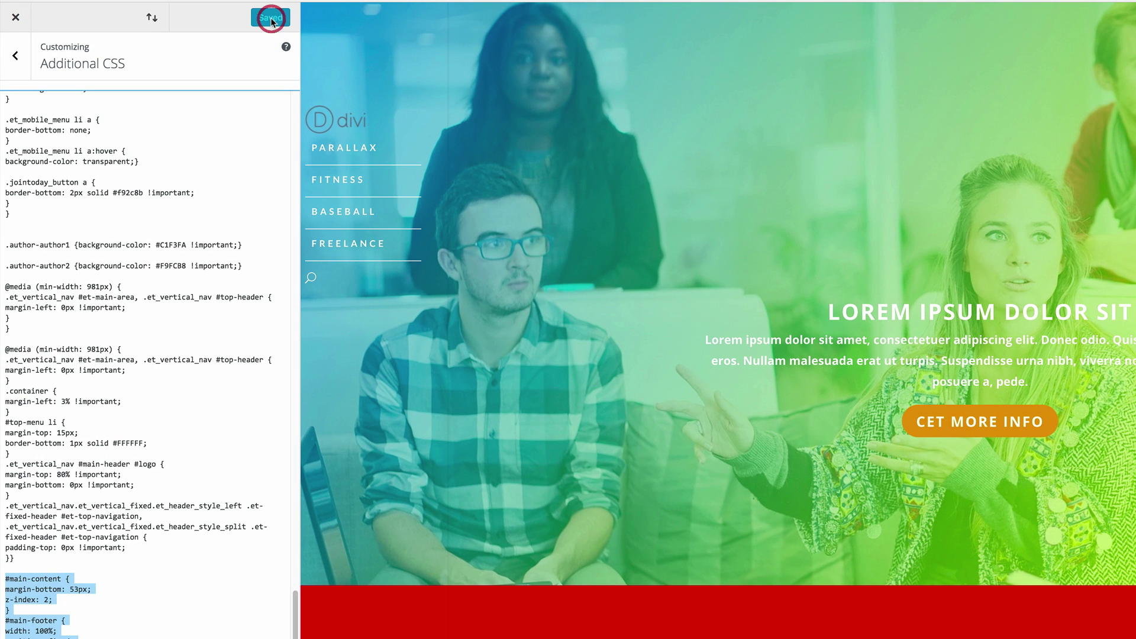
Close the customizer, visit the live site, and scroll to the Blog section and footer
left_click(17, 19)
mouse_move(124, 17)
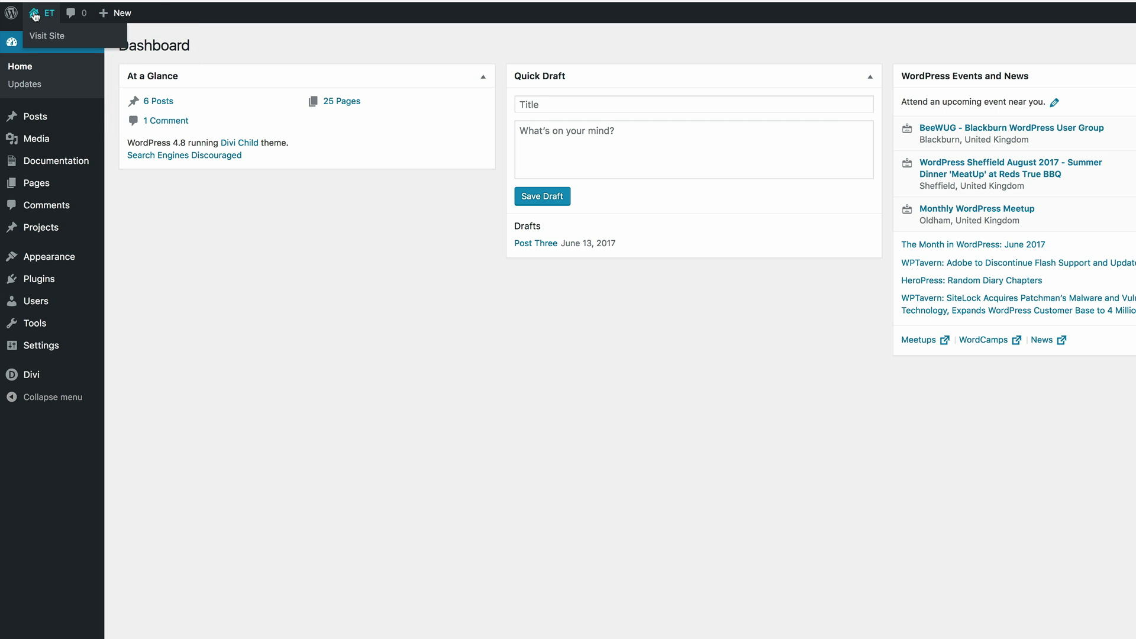
left_click(41, 36)
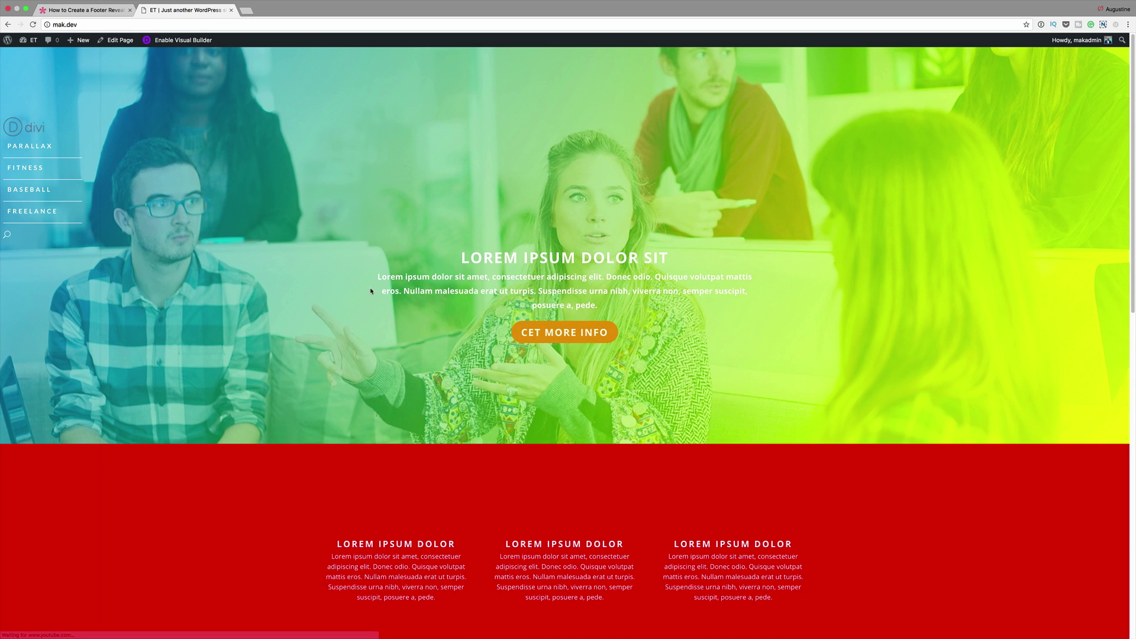
left_click_drag(1132, 179, 1133, 502)
scroll(1133, 502, "down", 3)
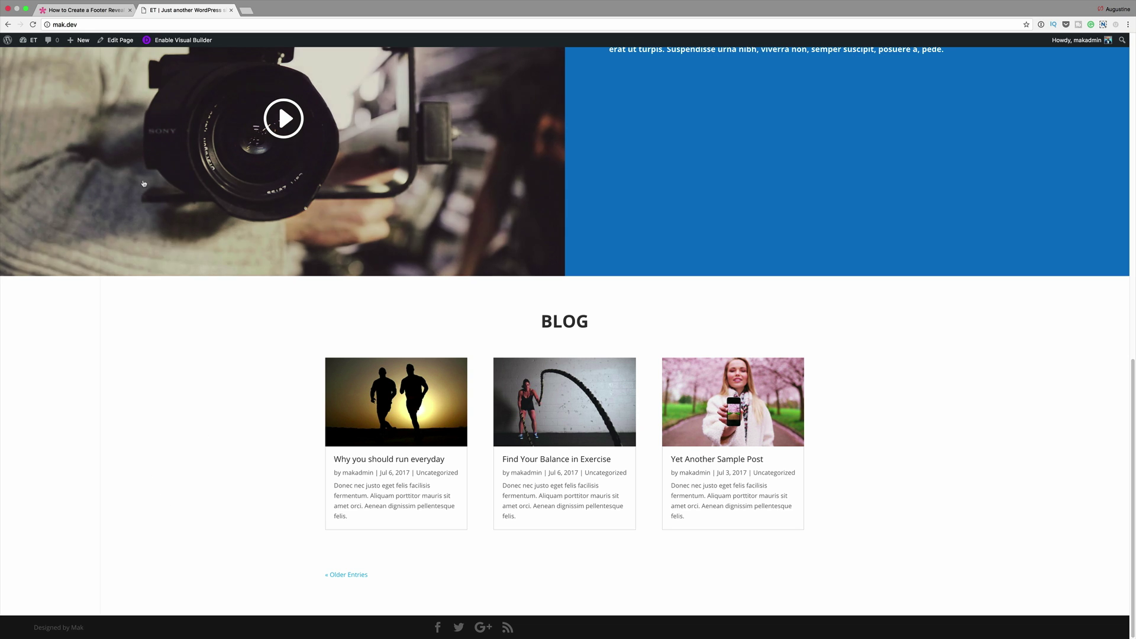
Return to the dashboard and launch the Divi Theme Customizer
mouse_move(29, 42)
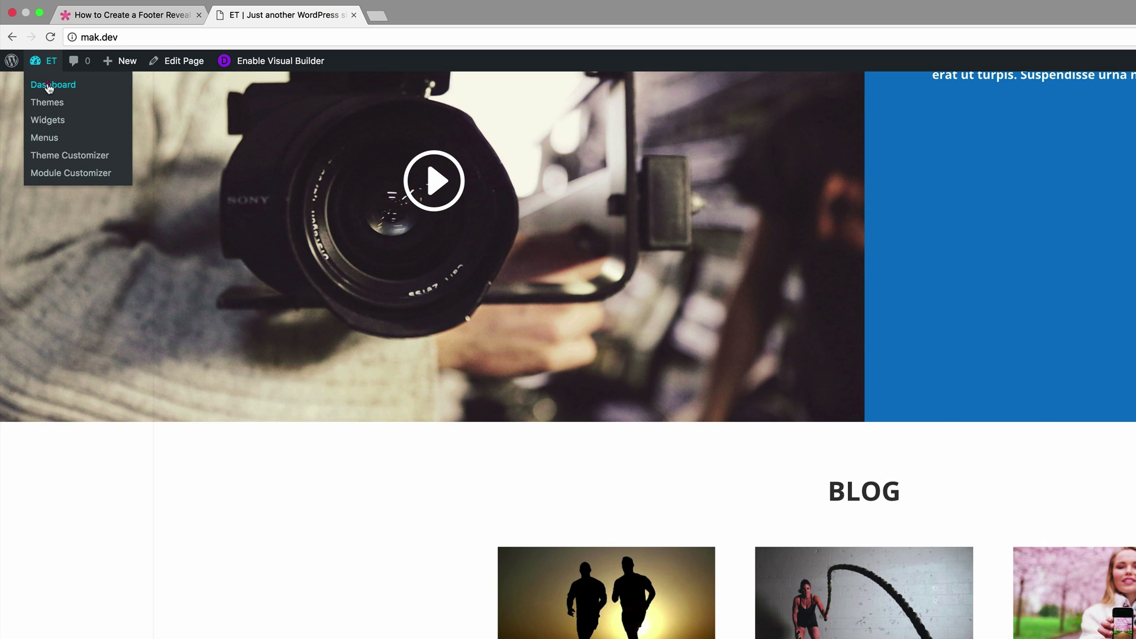
left_click(49, 88)
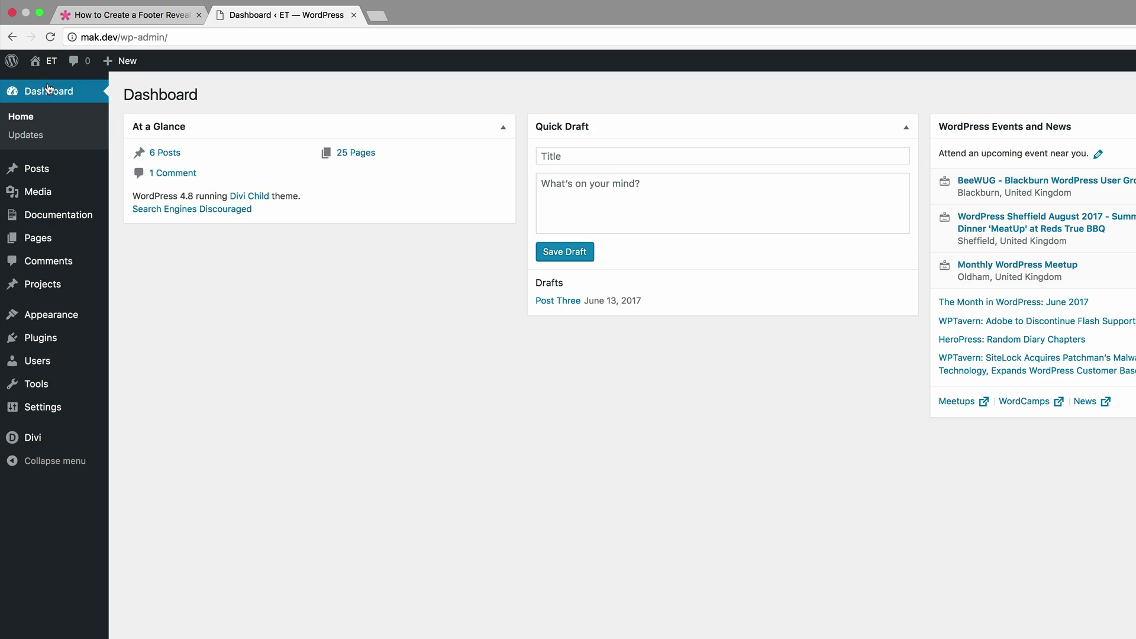
mouse_move(70, 441)
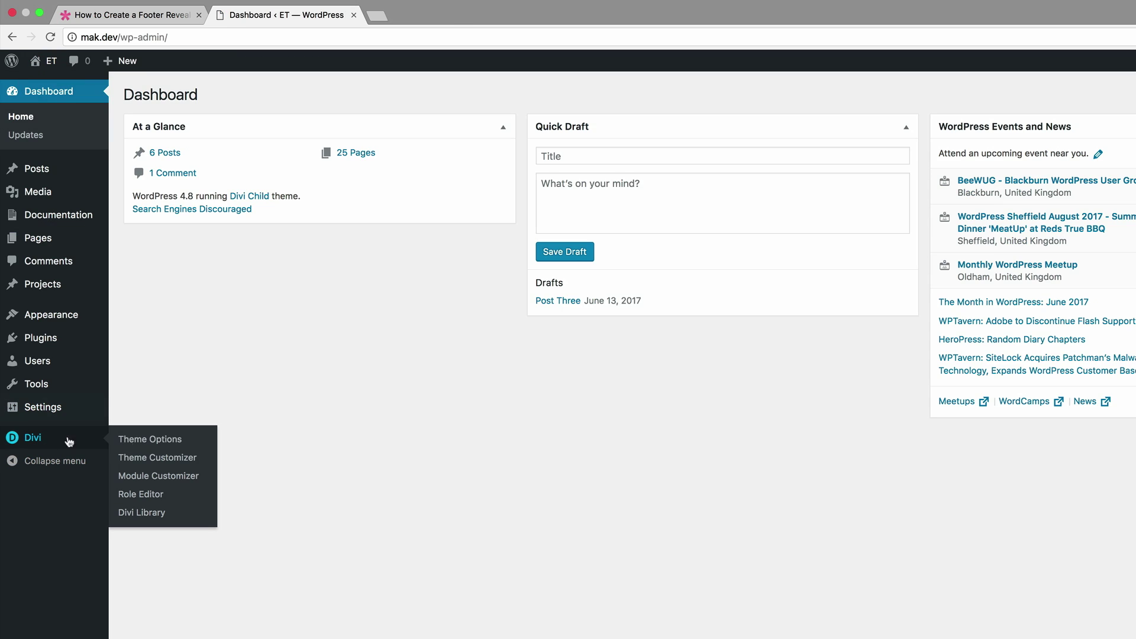
left_click(127, 456)
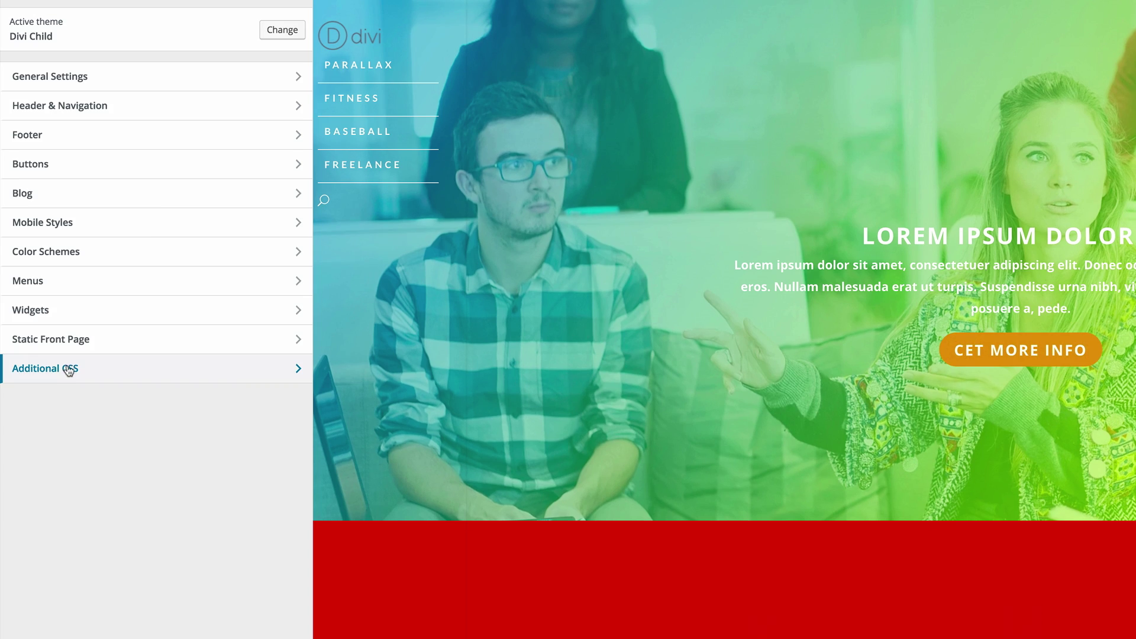
Delete the #main-content and #main-footer rules from Additional CSS and publish
left_click(102, 364)
scroll(190, 372, "down", 20)
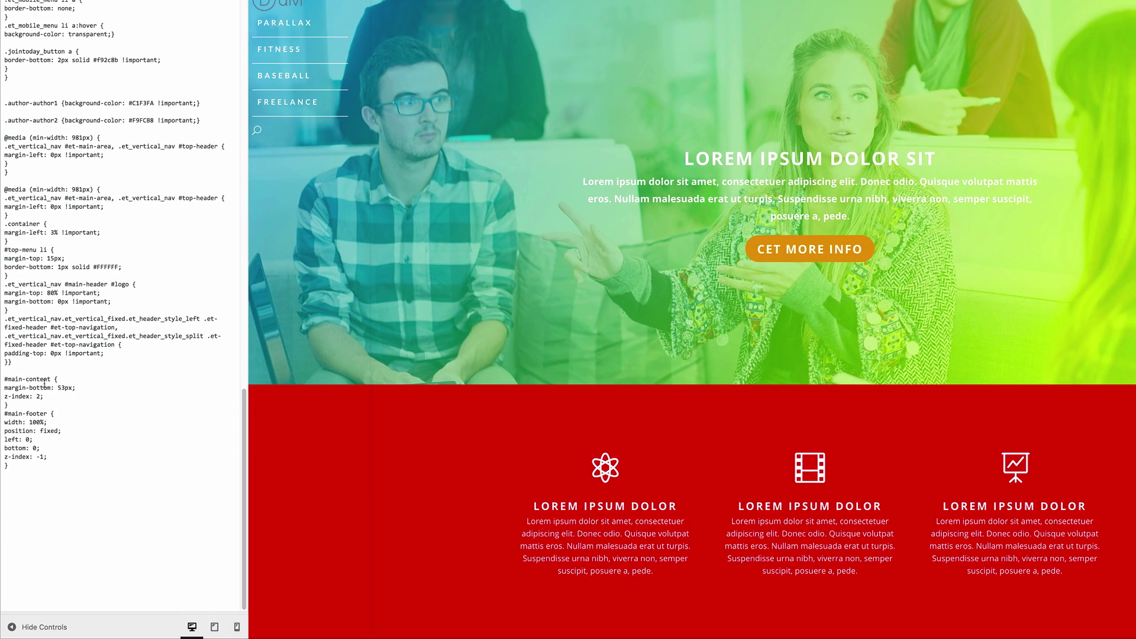
left_click_drag(5, 484, 38, 629)
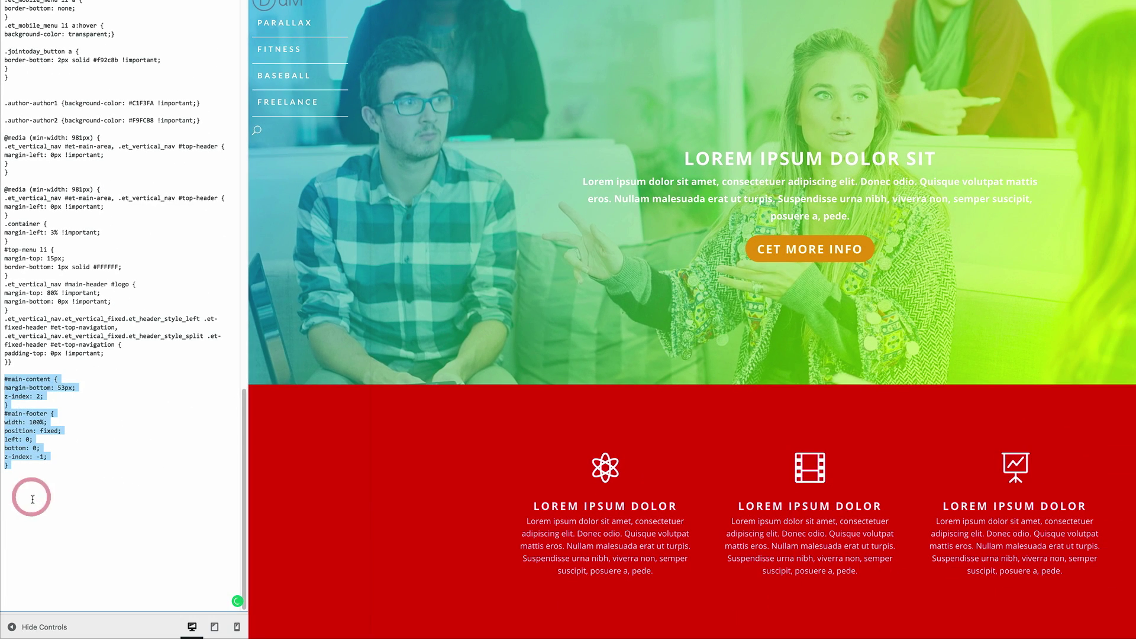
key("BackSpace")
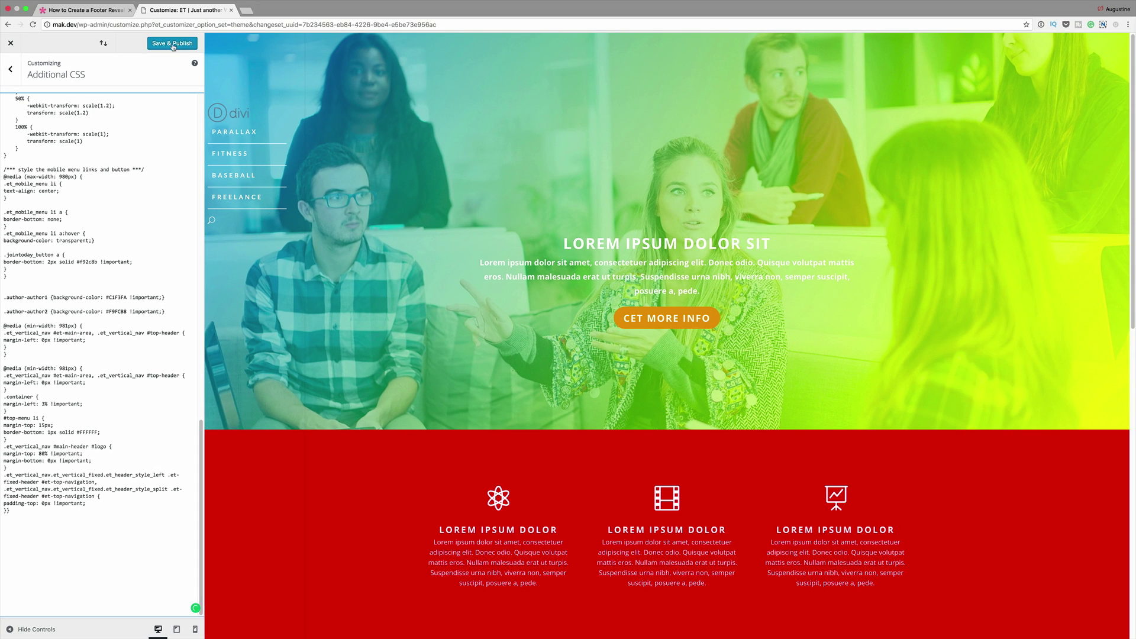
left_click(173, 44)
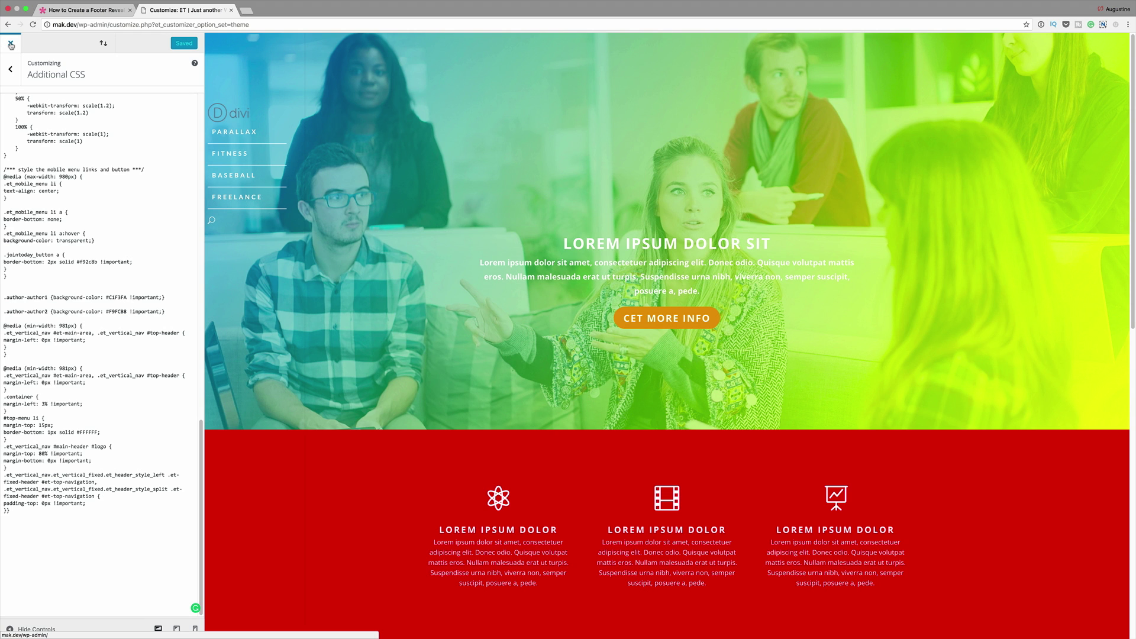
Close the customizer, go to All Pages, and open the parallax page on the live site
left_click(11, 45)
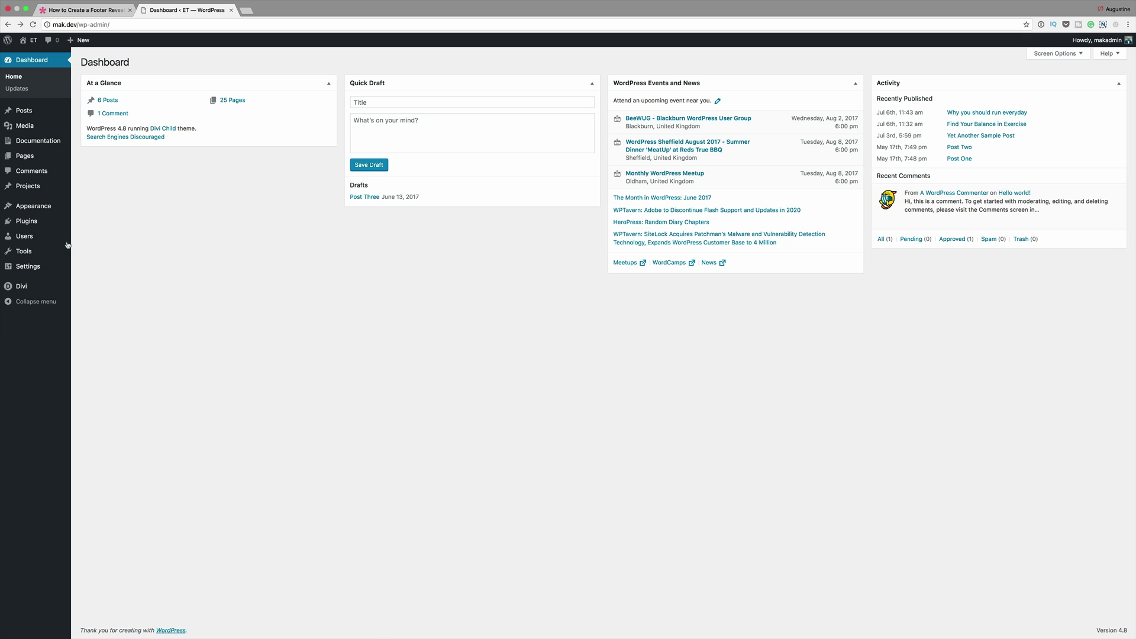
mouse_move(58, 156)
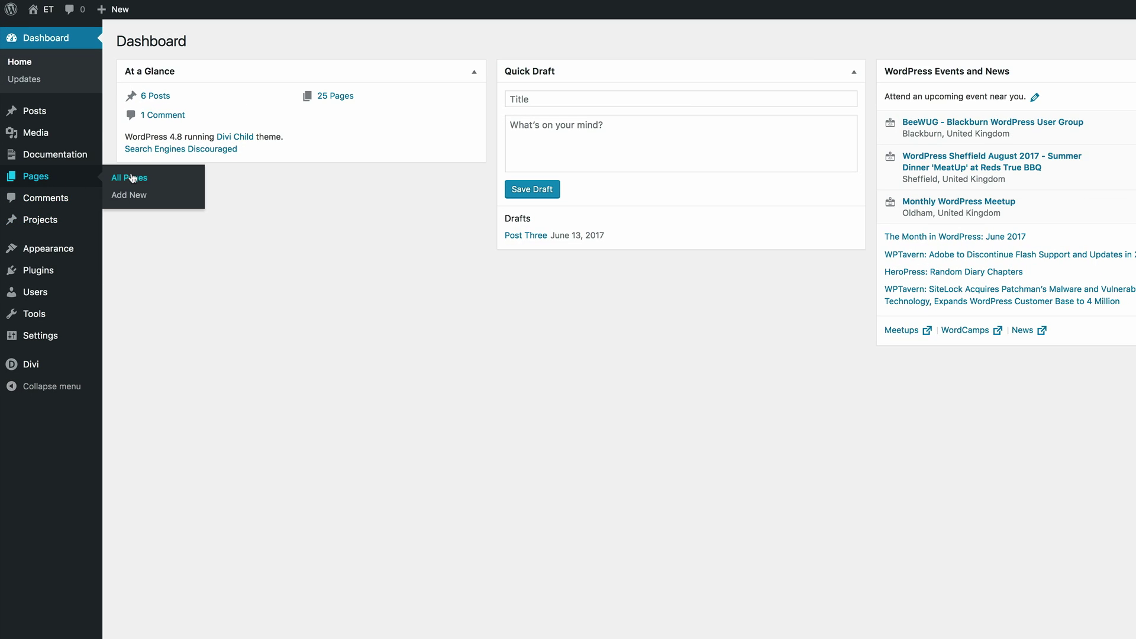
left_click(131, 176)
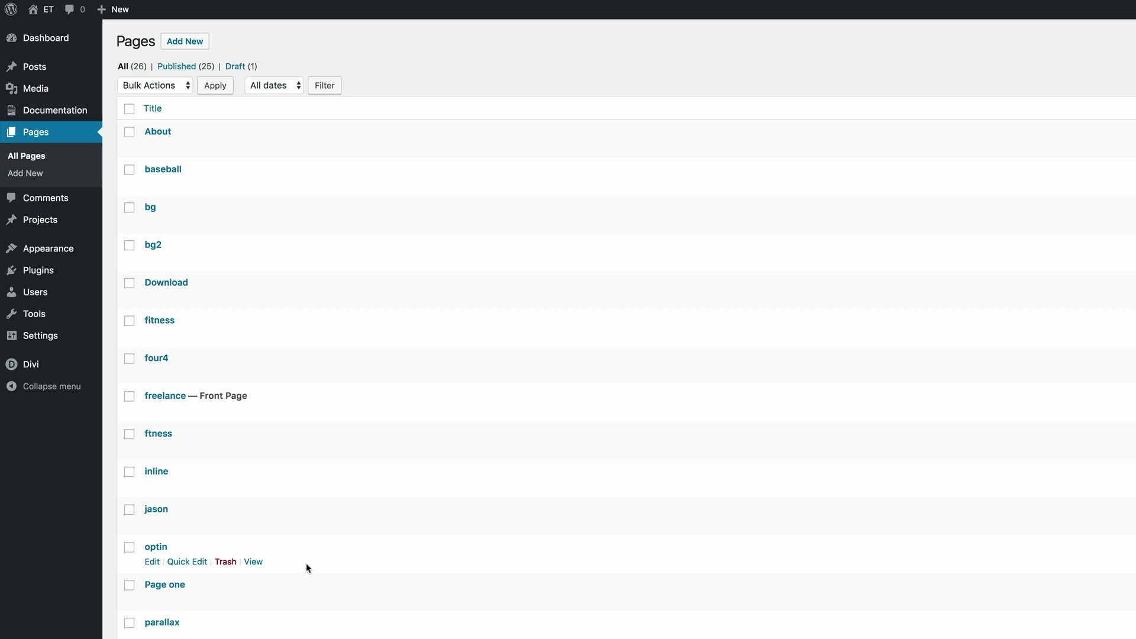
scroll(213, 633, "down", 5)
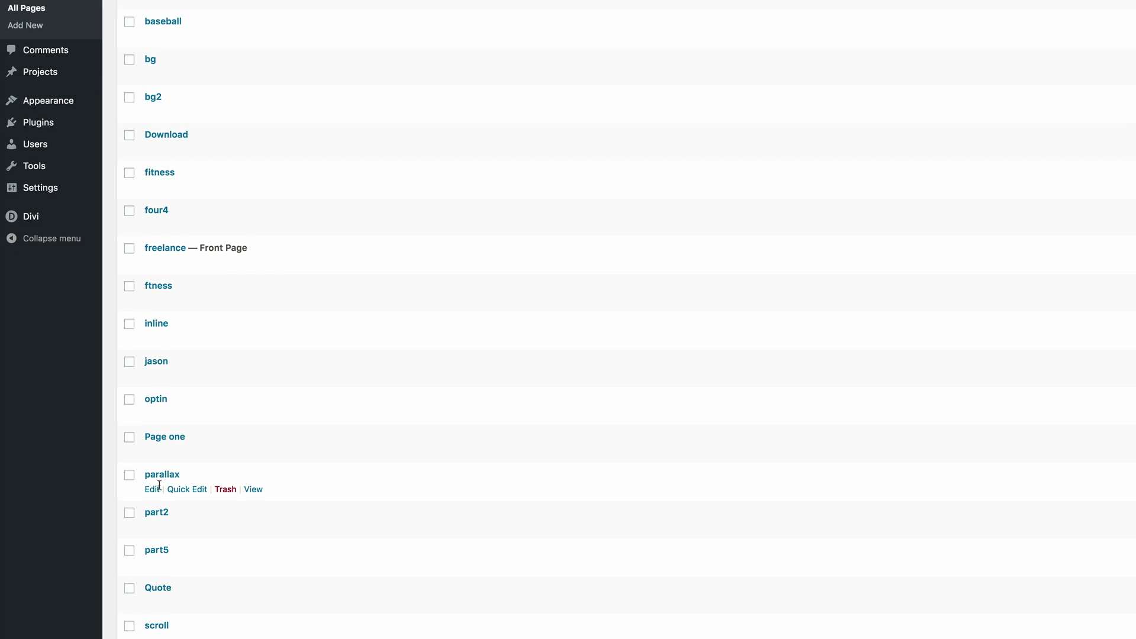
left_click(253, 490)
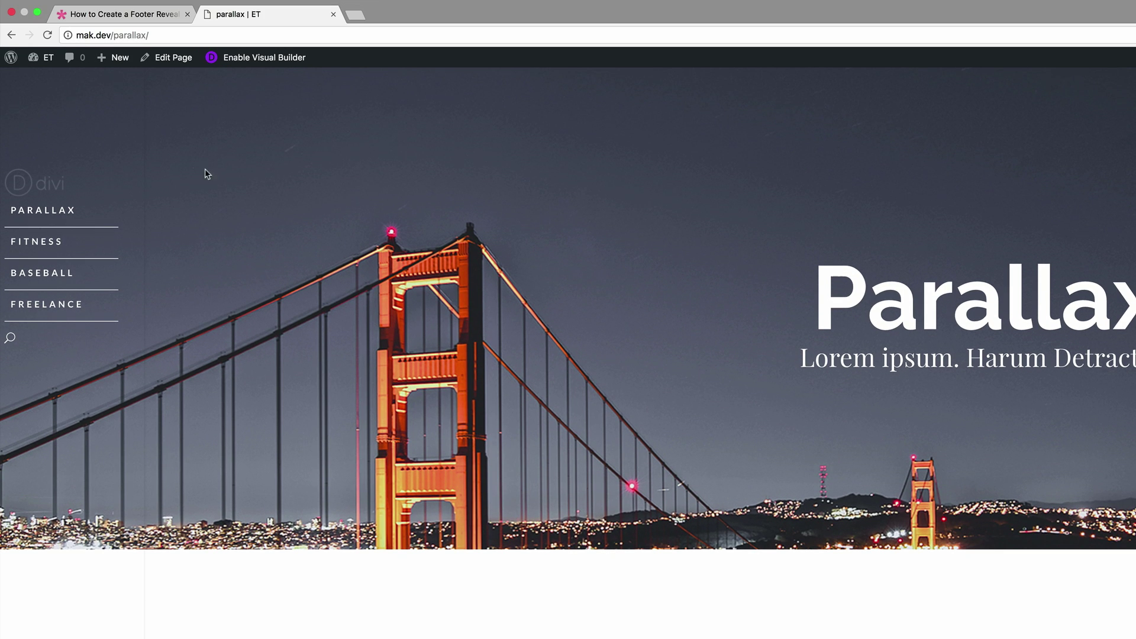
Enable the Visual Builder on the parallax page and bring up its Page Settings
left_click(282, 61)
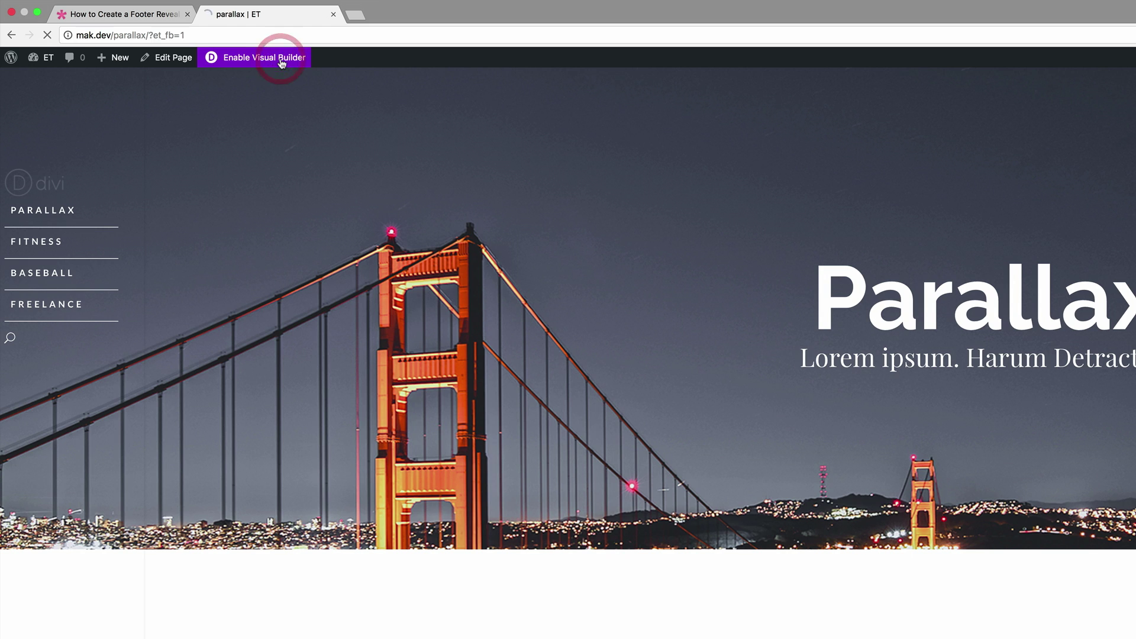
scroll(754, 545, "down", 3)
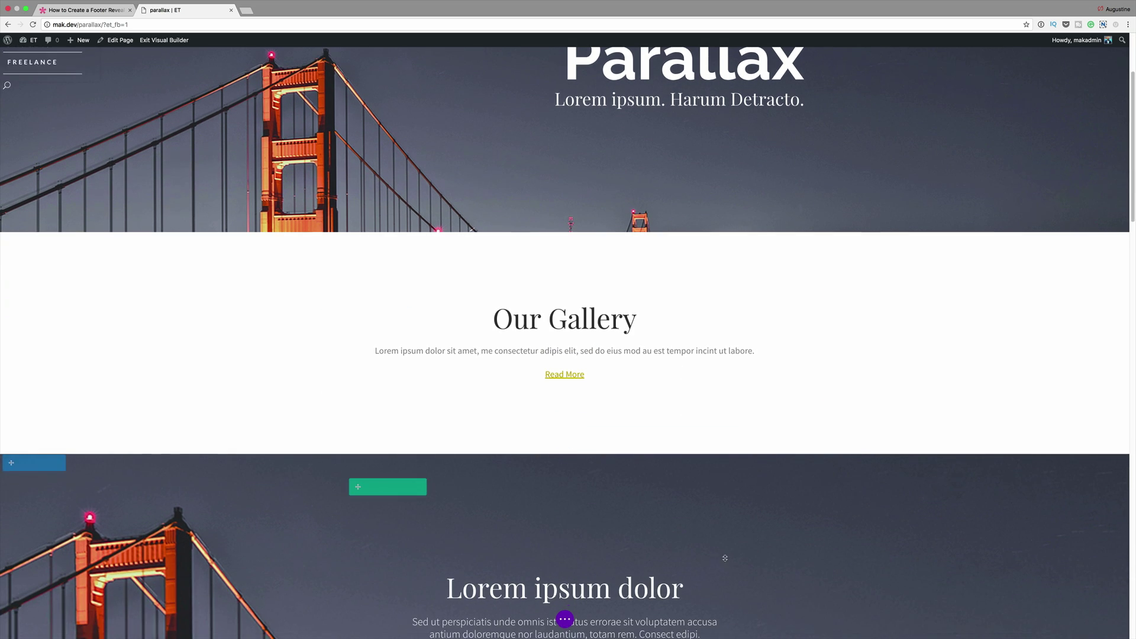
left_click(563, 604)
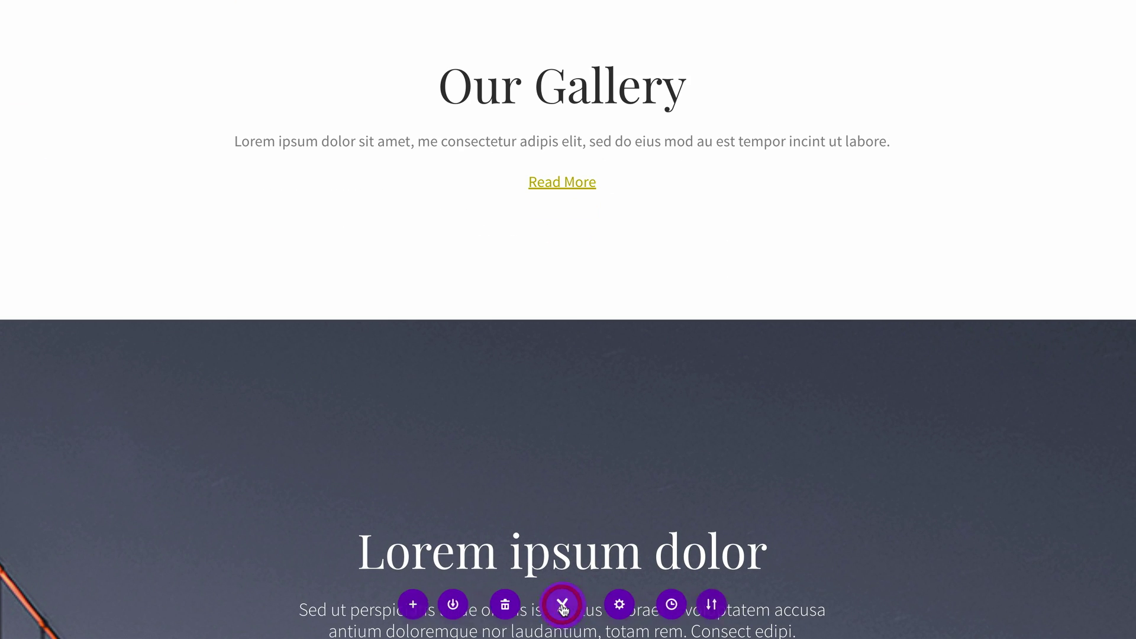
left_click(618, 605)
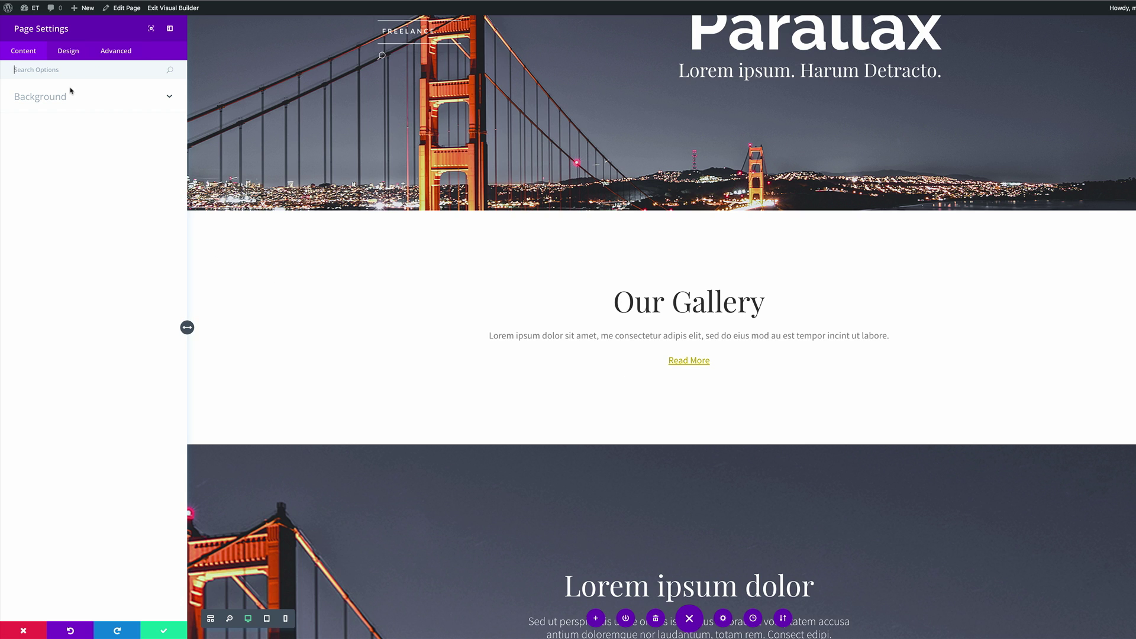
Paste the footer-reveal CSS into the page's Advanced Custom CSS box and save the settings
left_click(114, 51)
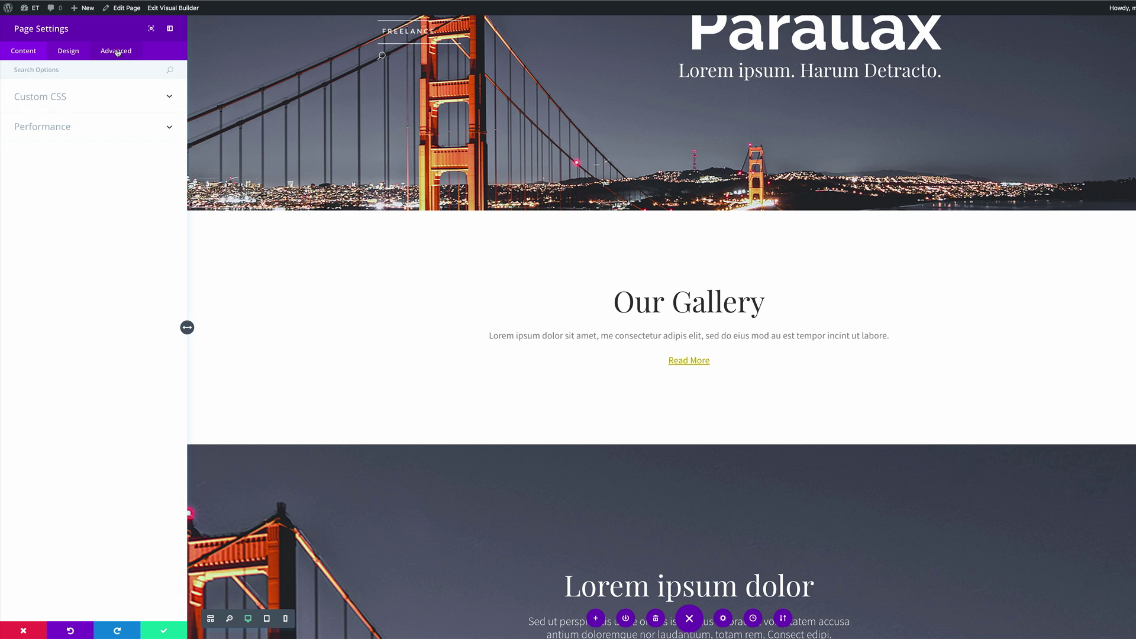
left_click(53, 102)
left_click(50, 134)
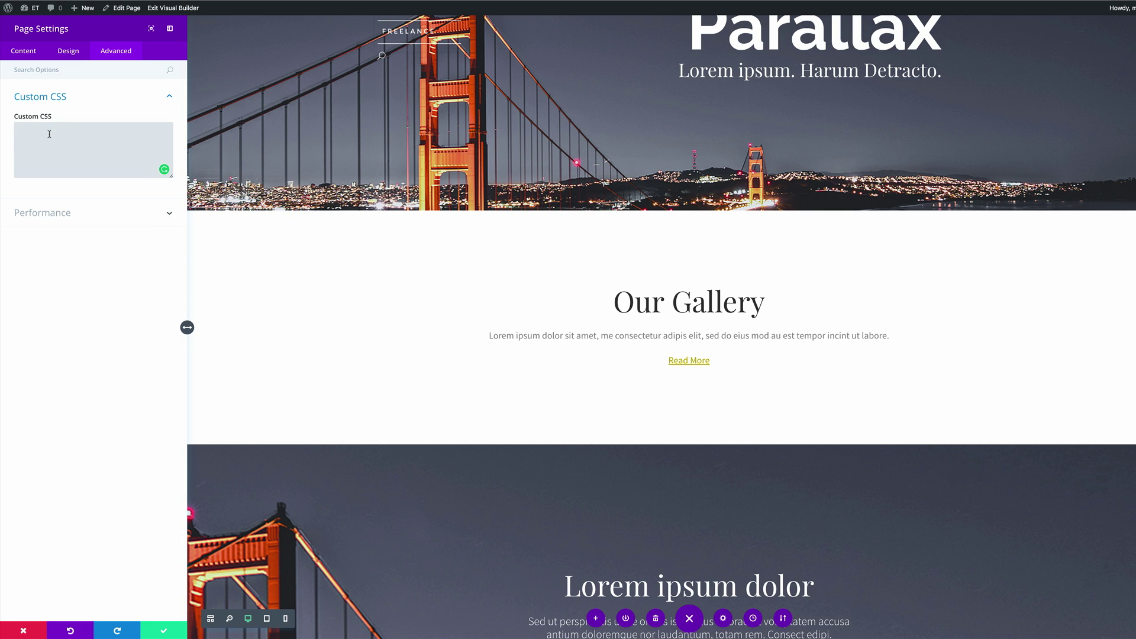
key("ctrl+v")
left_click(164, 632)
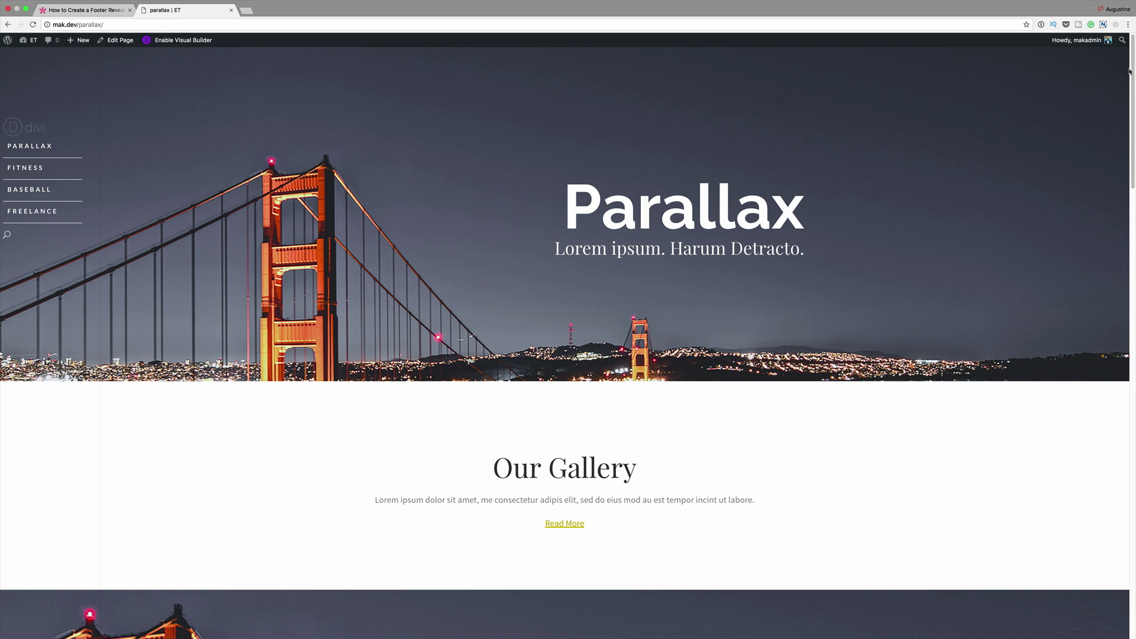
left_click_drag(1129, 71, 1133, 516)
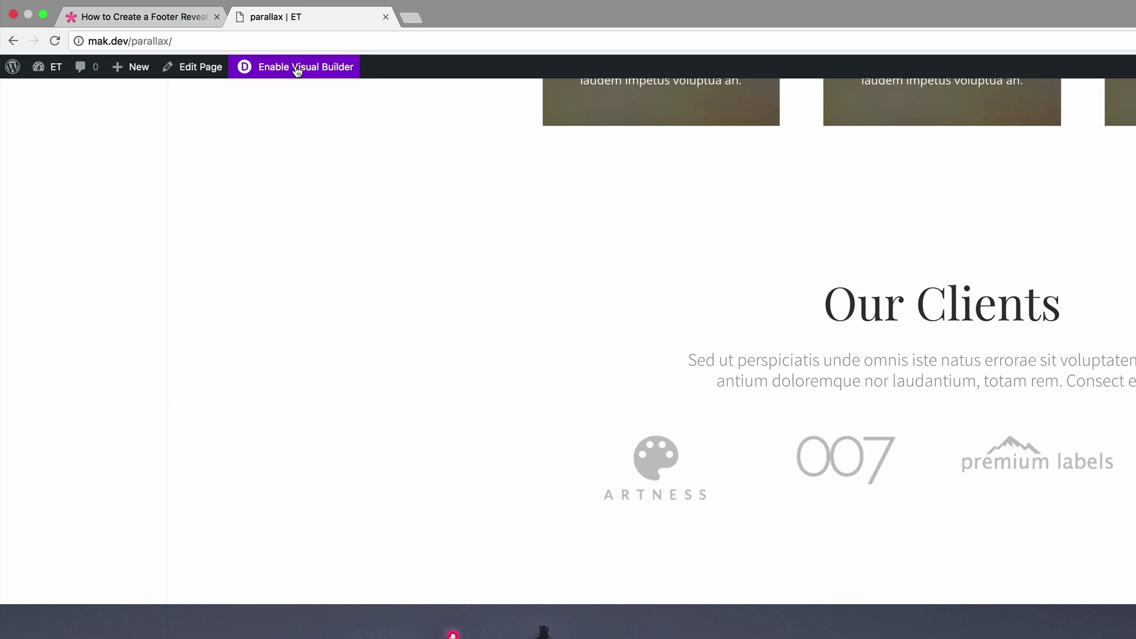
Replace the page's Custom CSS with updated rules adding a #footer-bottom height of 60px
left_click(326, 67)
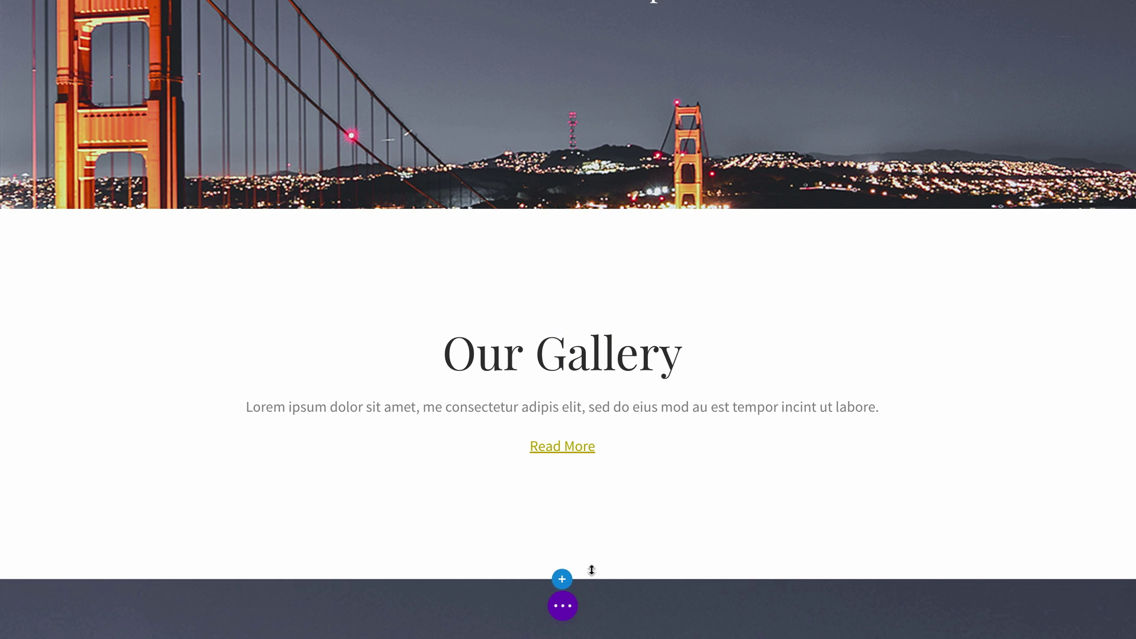
left_click(562, 607)
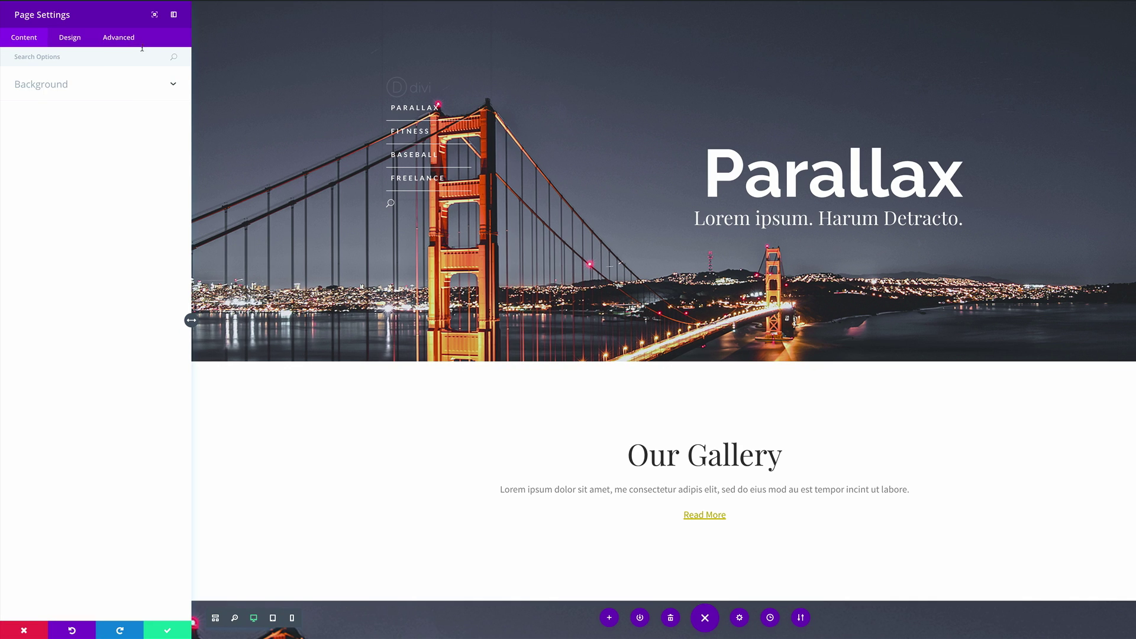
left_click(118, 37)
left_click(86, 87)
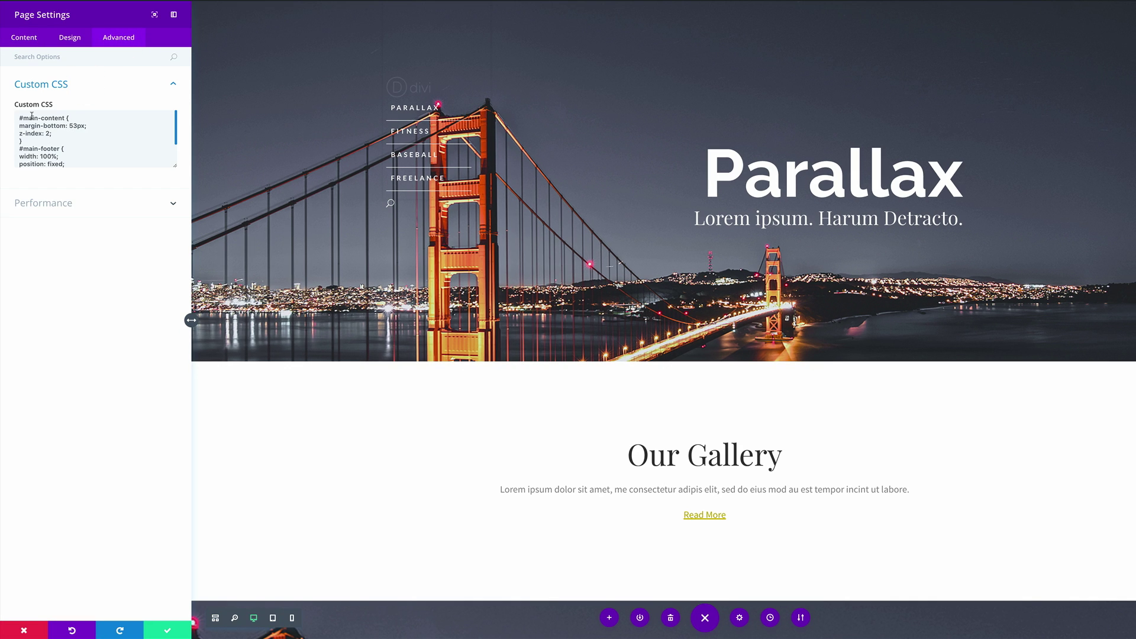
left_click_drag(18, 113, 77, 221)
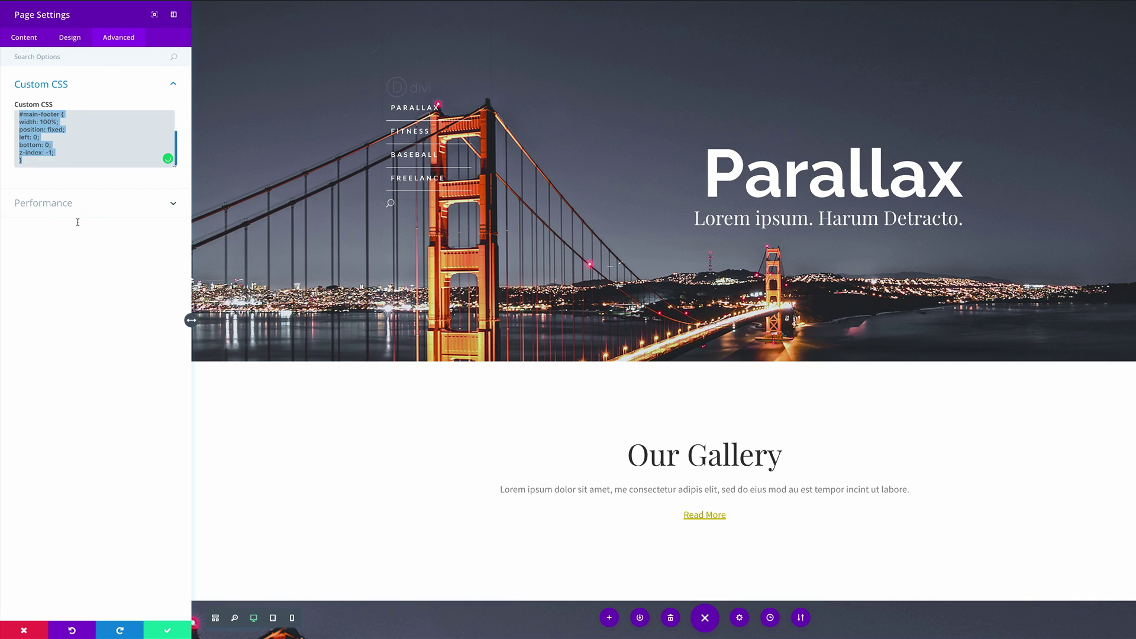
key("ctrl+v")
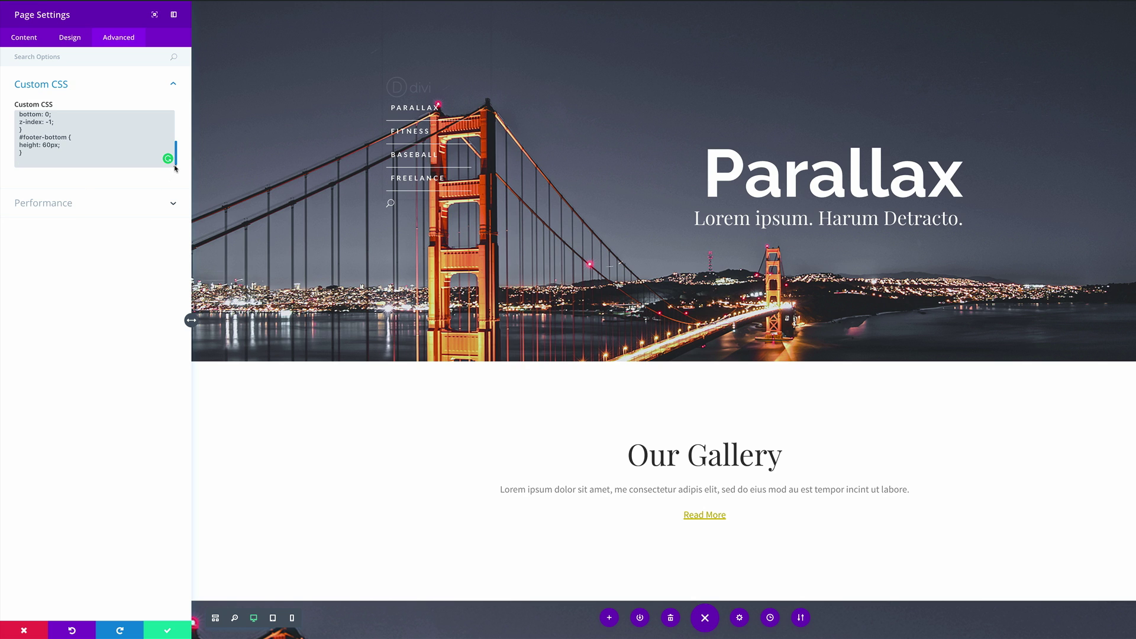
left_click_drag(175, 167, 183, 278)
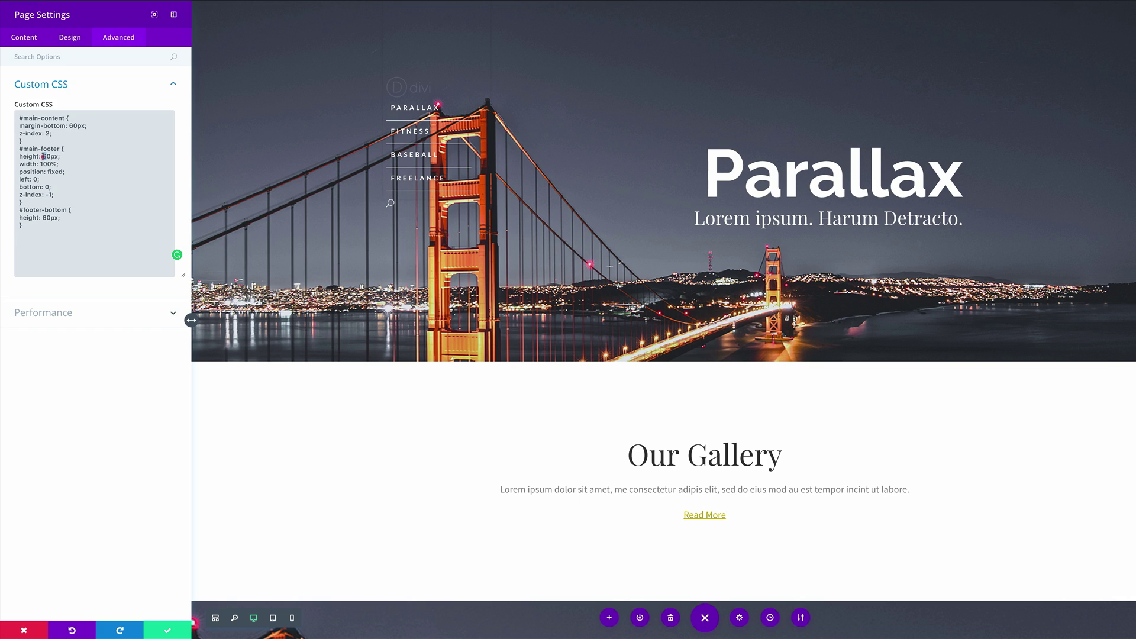
left_click_drag(43, 156, 46, 156)
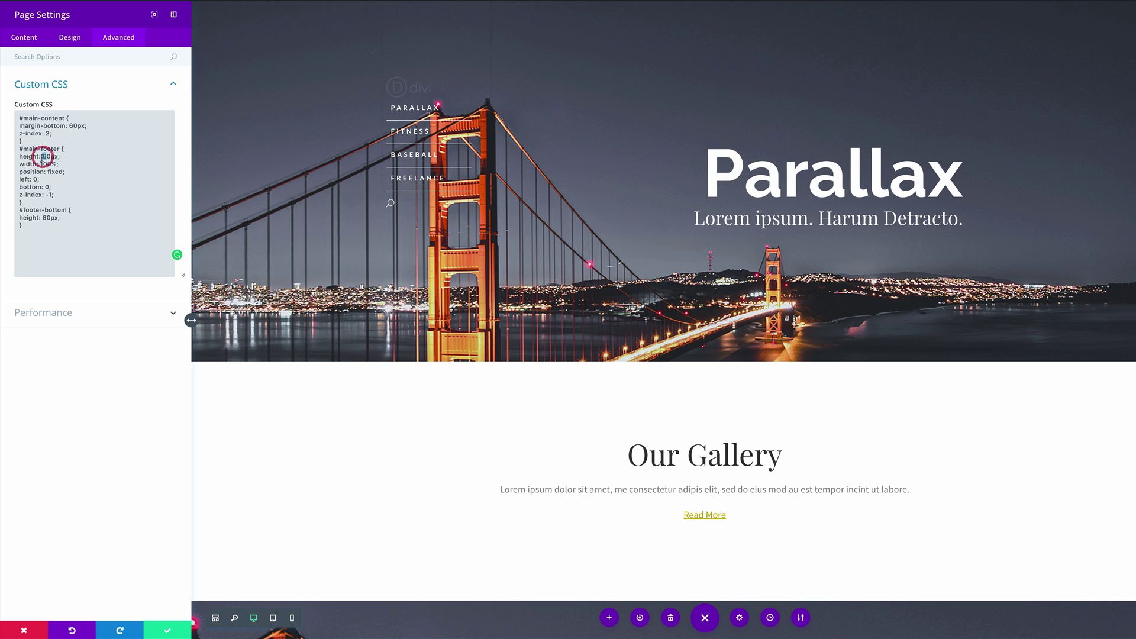
left_click(170, 631)
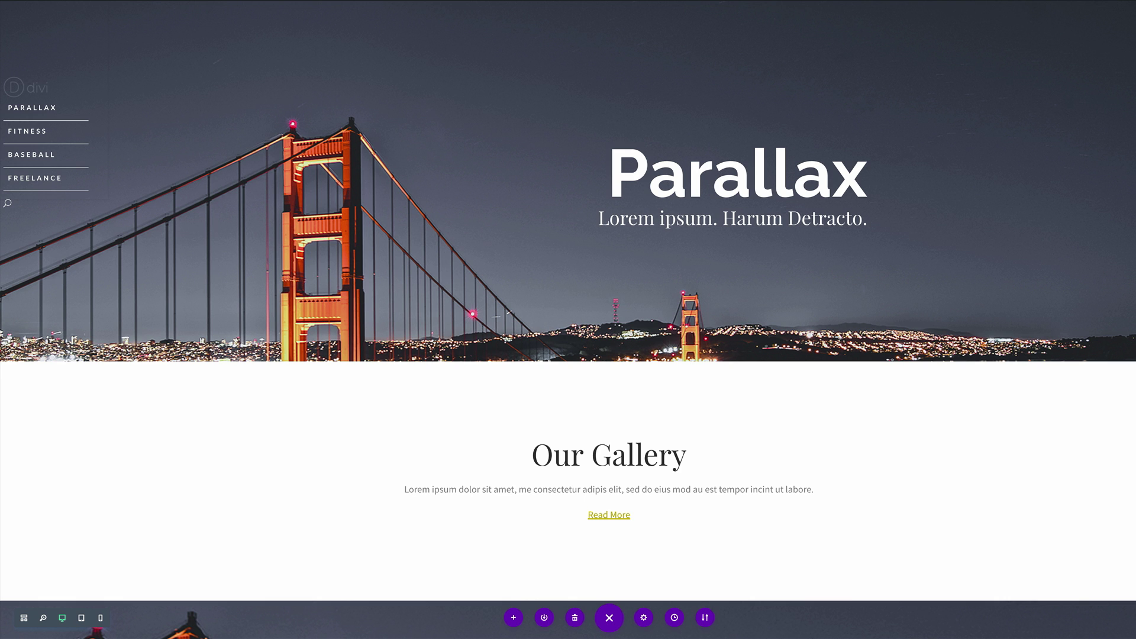
scroll(568, 319, "down", 15)
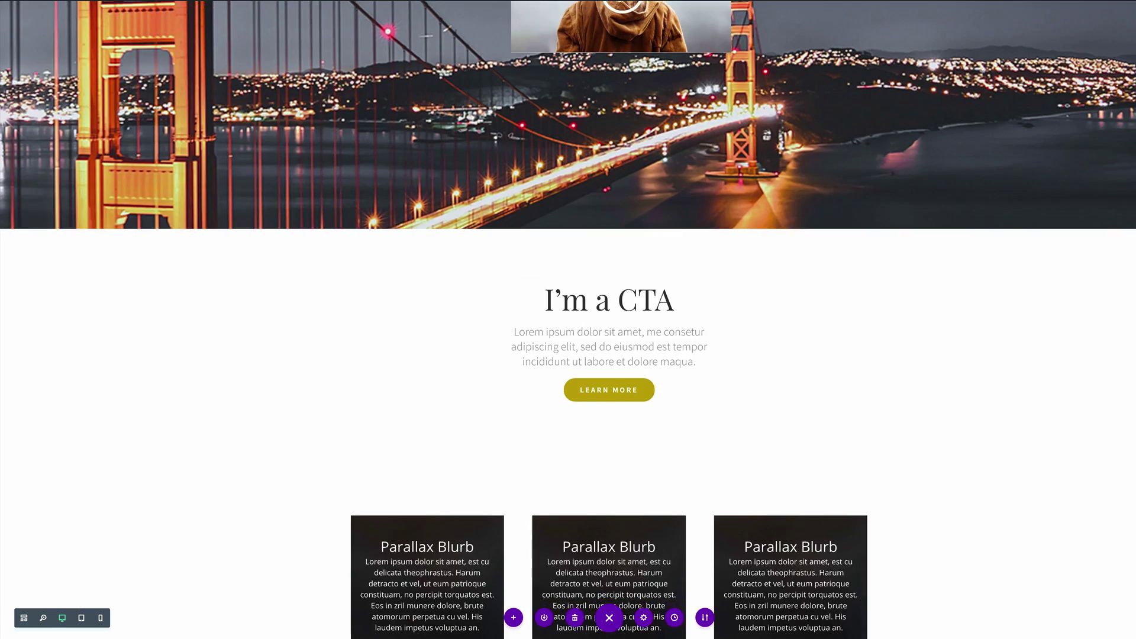
scroll(568, 320, "down", 8)
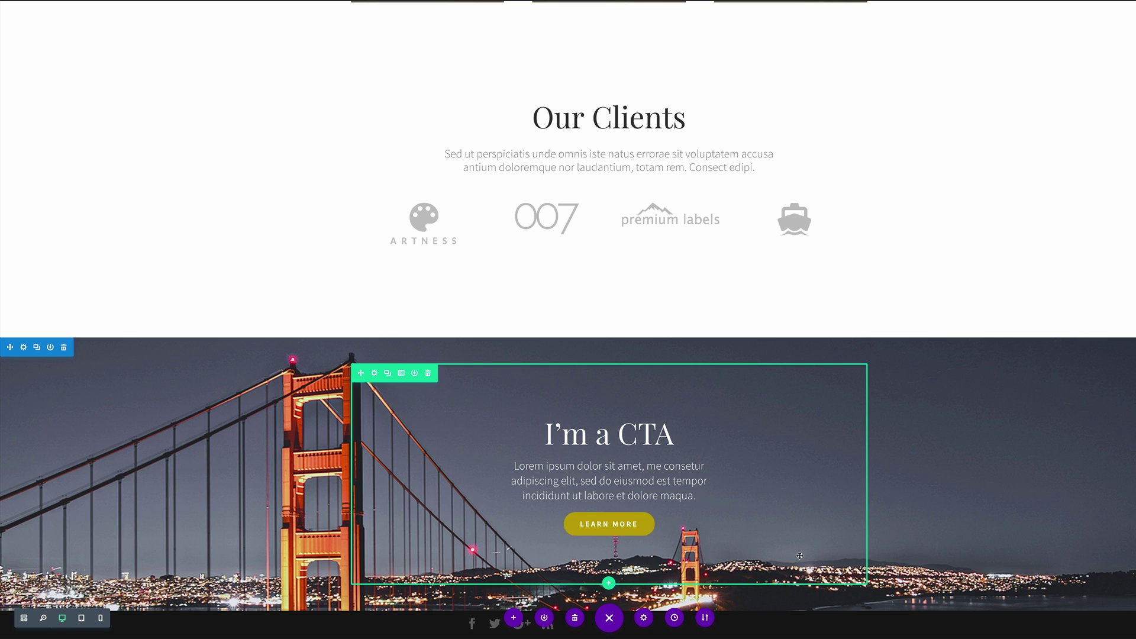
Replace the page's Custom CSS with rules adding a 1px 1px 10px 1px black box-shadow, then save
left_click(643, 617)
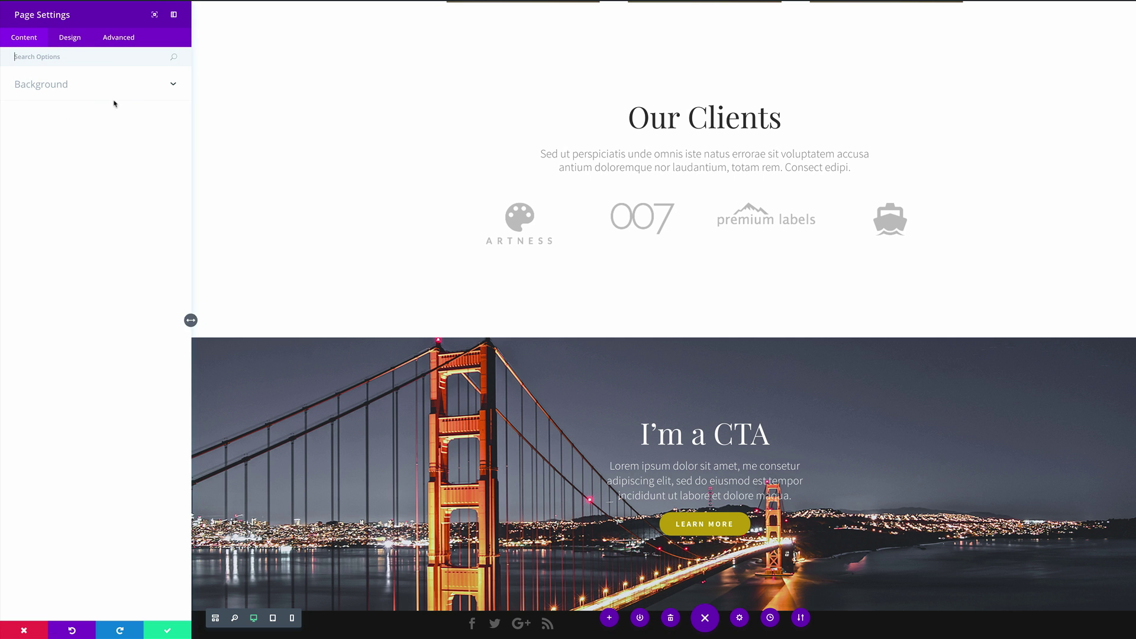
left_click(131, 41)
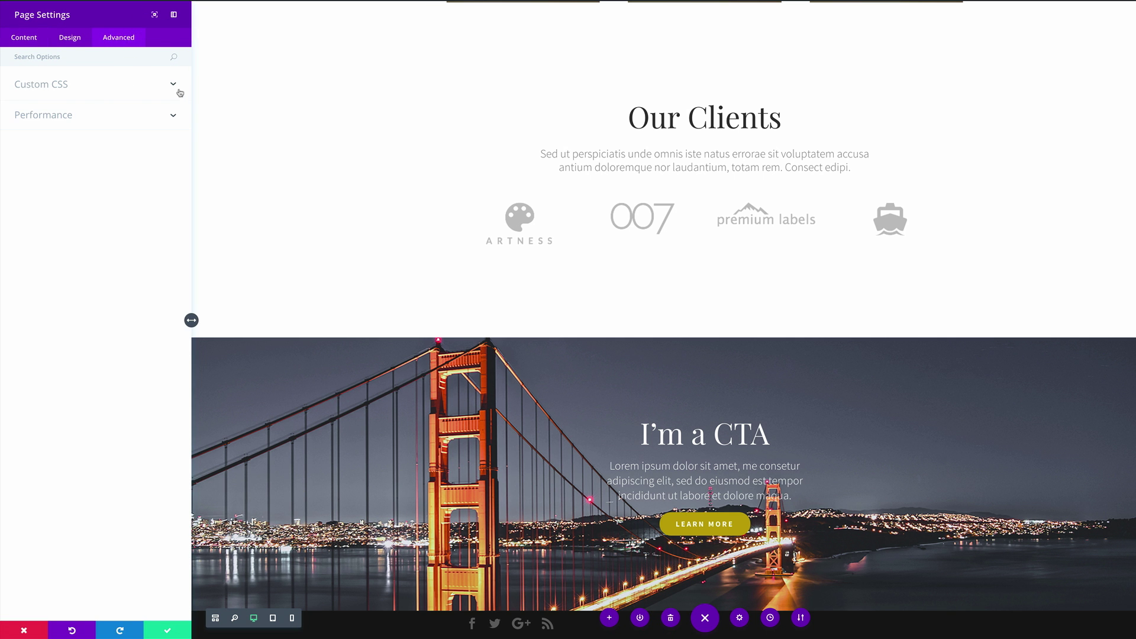
left_click(173, 84)
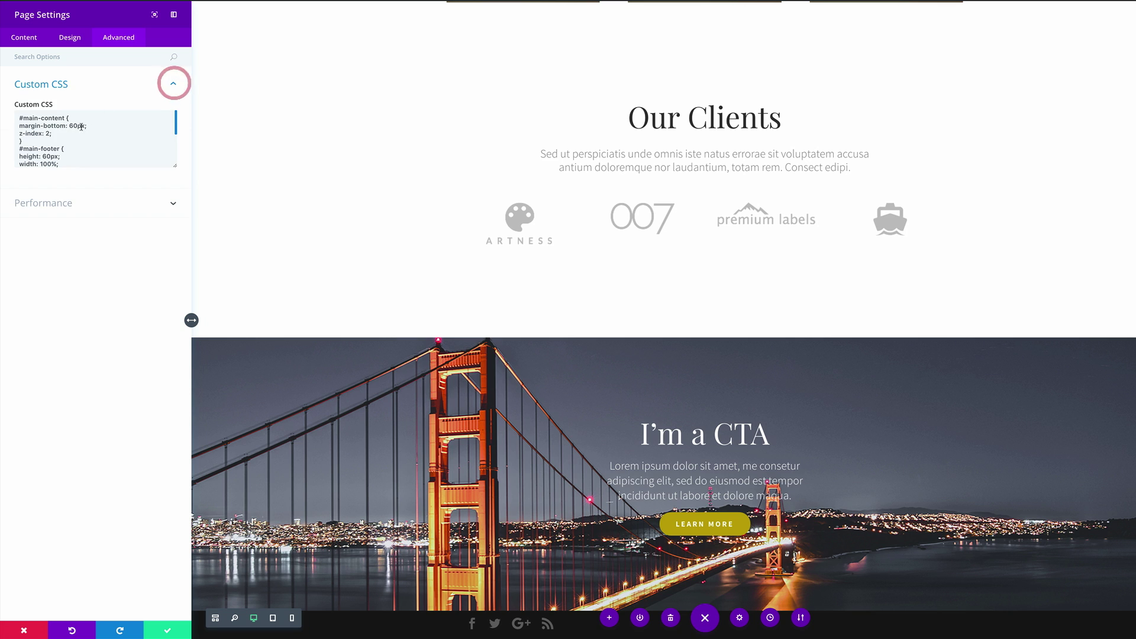
left_click(20, 119)
key("ctrl+a")
type("#main-content { margin-bottom: 60px; z-index: 2; -webkit-box-shadow: 1px 1px 10px 1px black; -moz-box-shadow: 1px 1px 10px 1px black; box-shadow: 1px 1px 10px 1px black; } #main-footer { height: 60px; width: 100%; position: fixed; left: 0; bottom: 0; z-index: -1; } #footer-bottom { height: 60px; }")
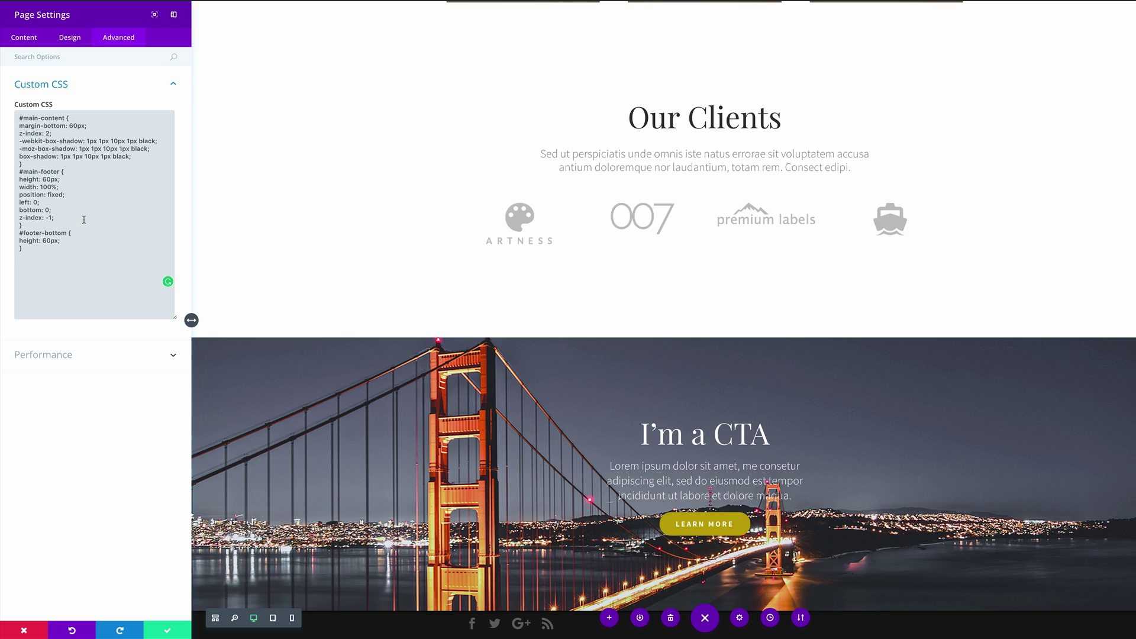
left_click(168, 632)
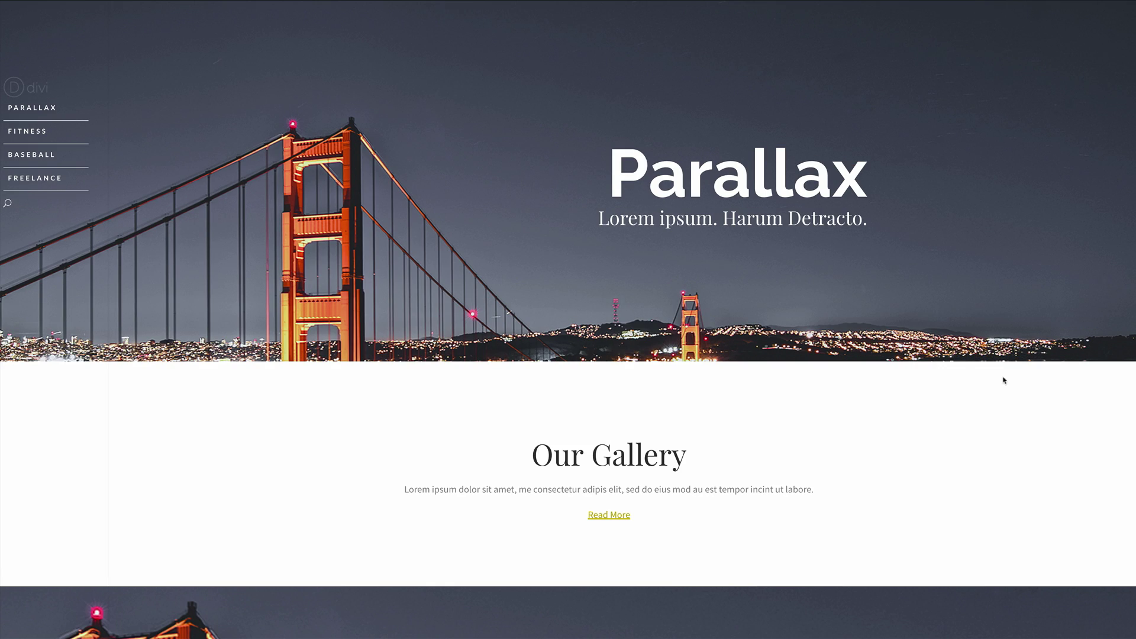
Scroll the live parallax page down to the bridge CTA and the revealed footer credit line
scroll(1004, 380, "down", 20)
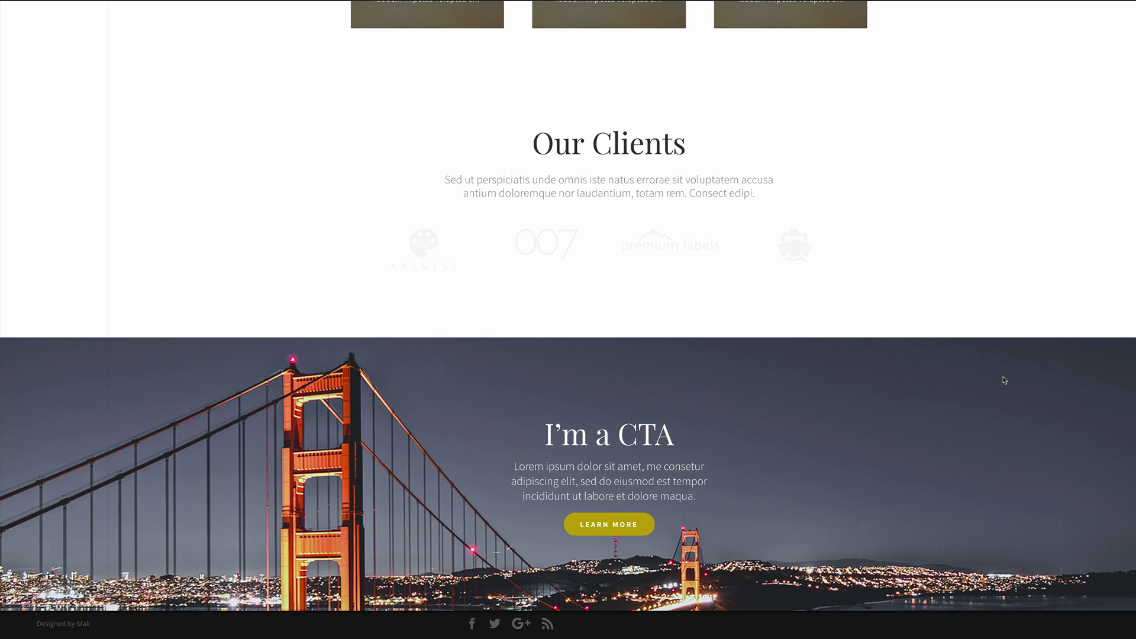